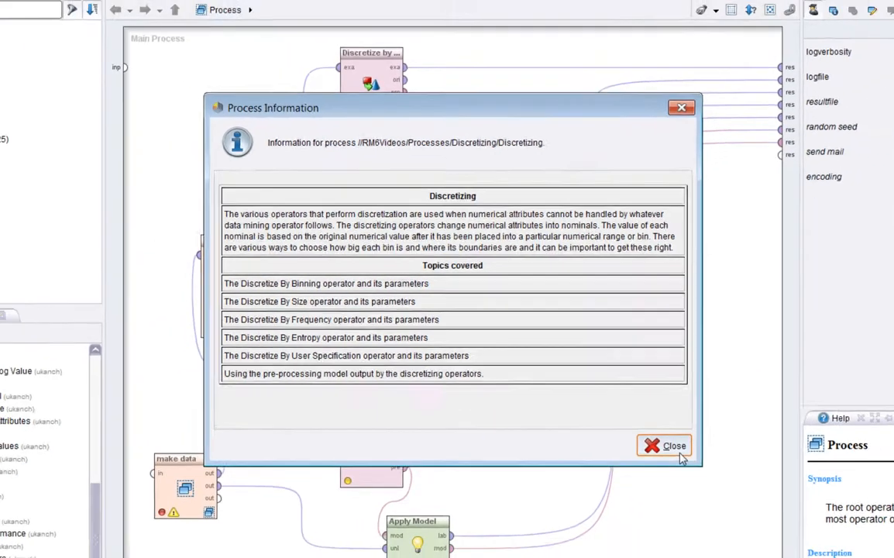
Close the process information, add a breakpoint after the make data subprocess and run the process up to it
click(783, 524)
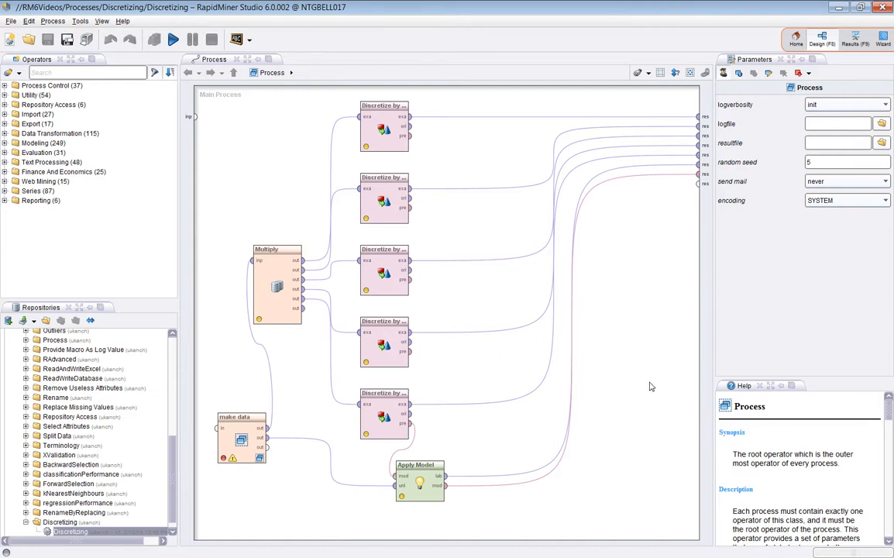
click(228, 444)
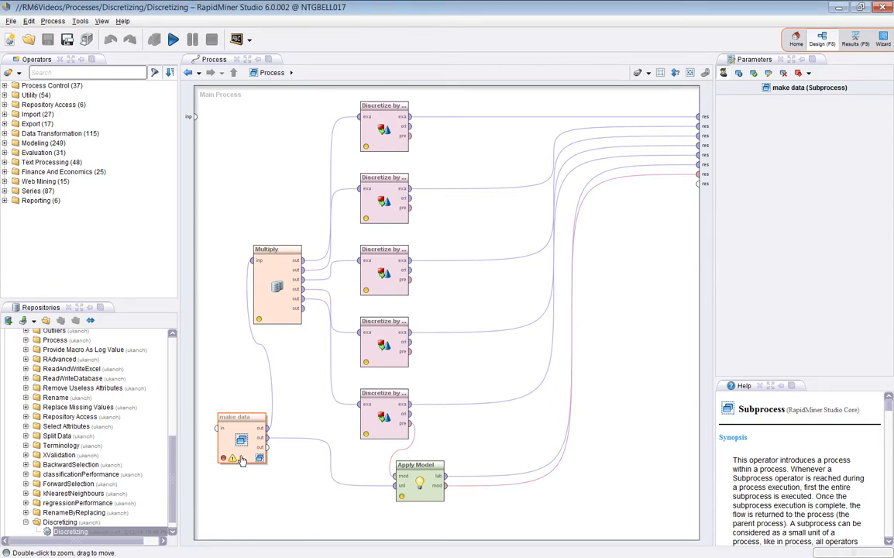
key(F7)
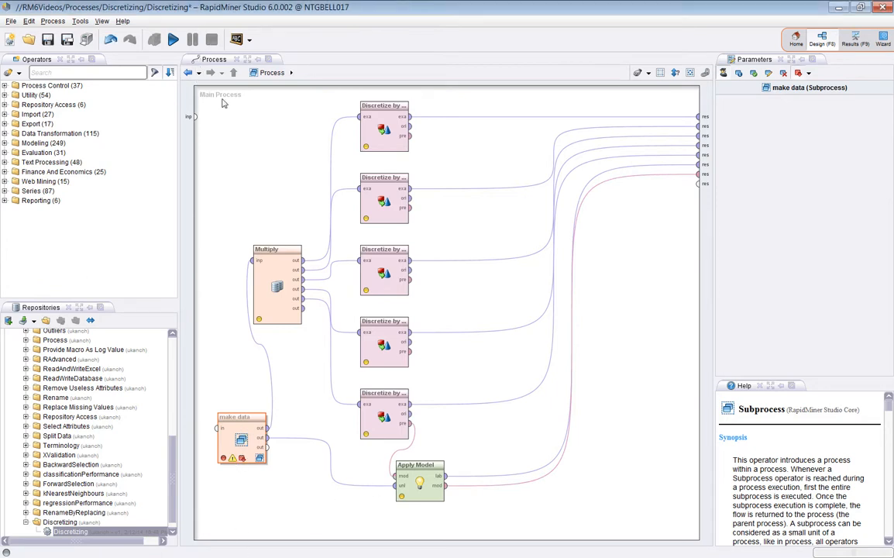
click(173, 40)
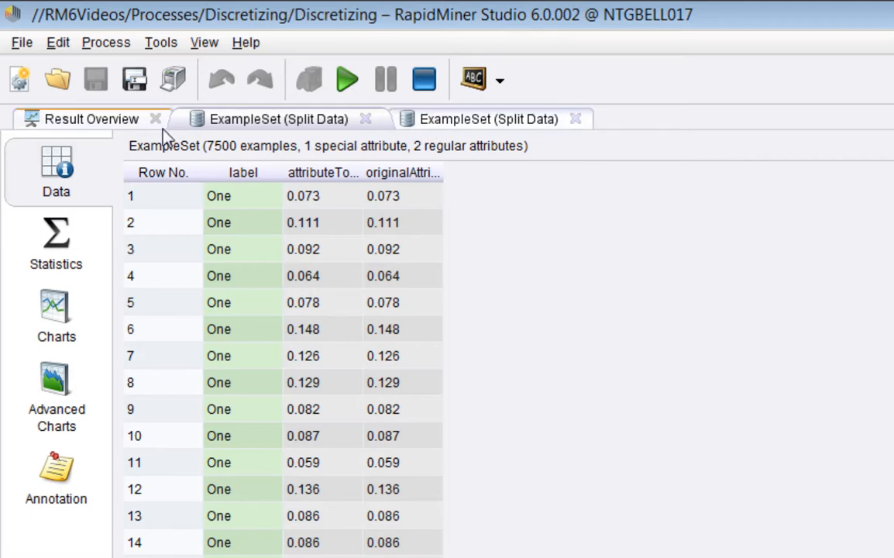
Compare the data rows of the two Split Data example sets
click(457, 124)
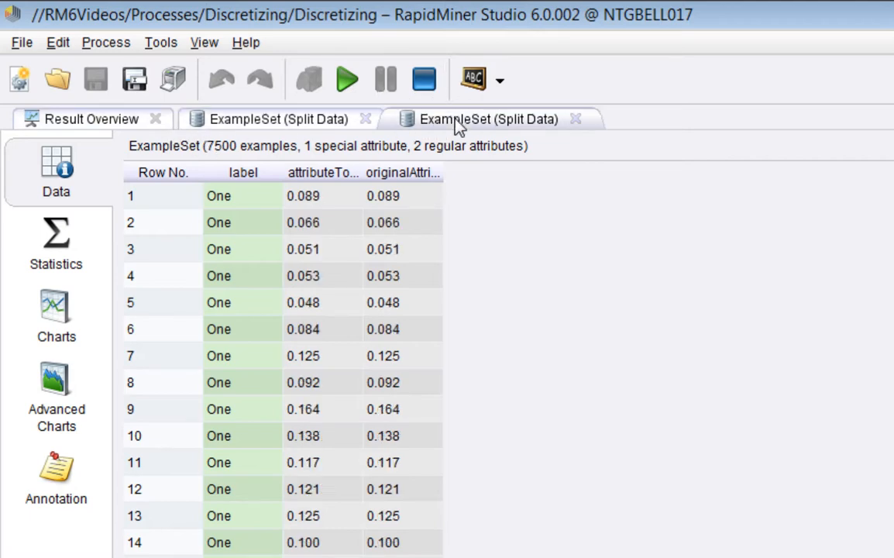
click(324, 121)
click(439, 124)
Show the attributeToDiscretize histogram for the second Split Data example set and reduce its number of bins to 3
click(39, 265)
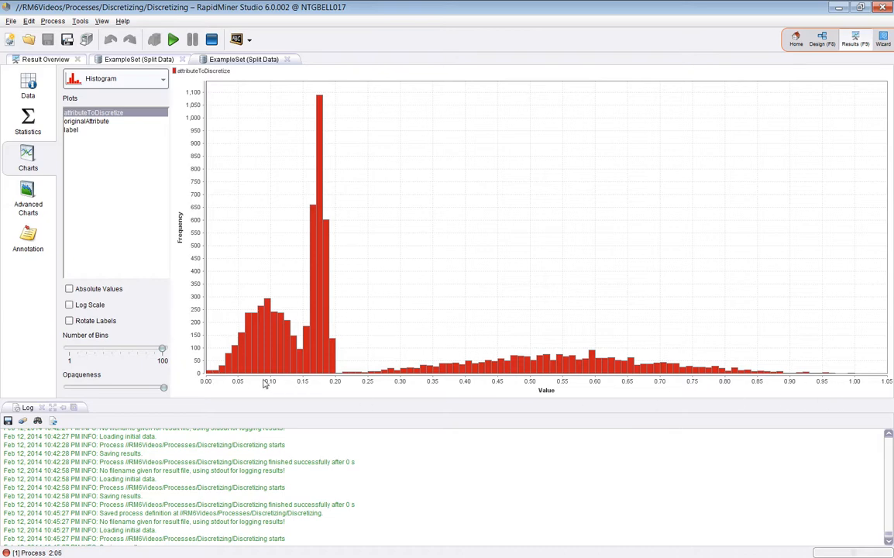
drag(163, 350, 64, 350)
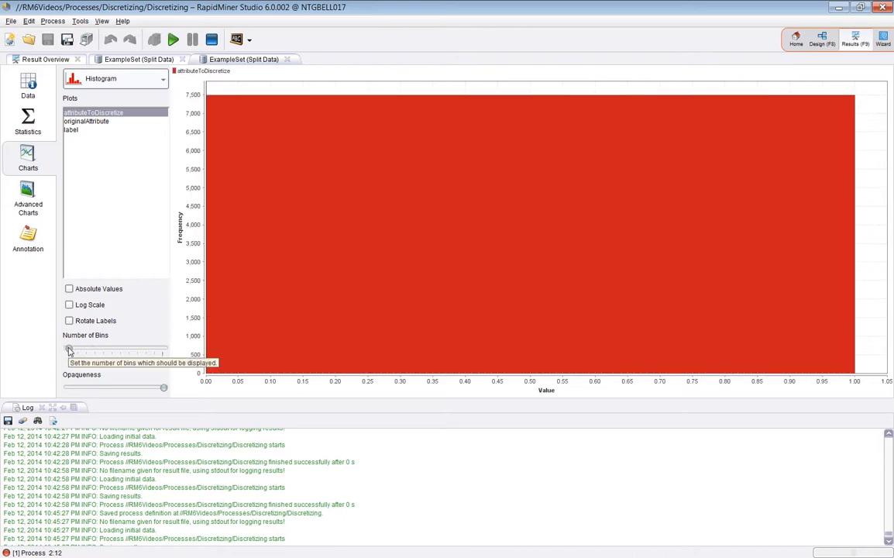
drag(69, 351, 71, 351)
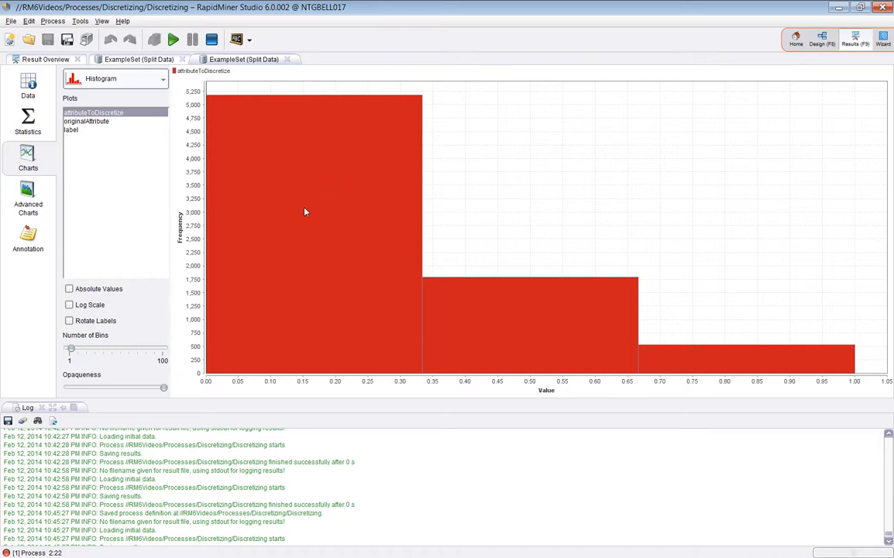
Resume the process from the breakpoint and open the Discretize by Binning example set
click(174, 40)
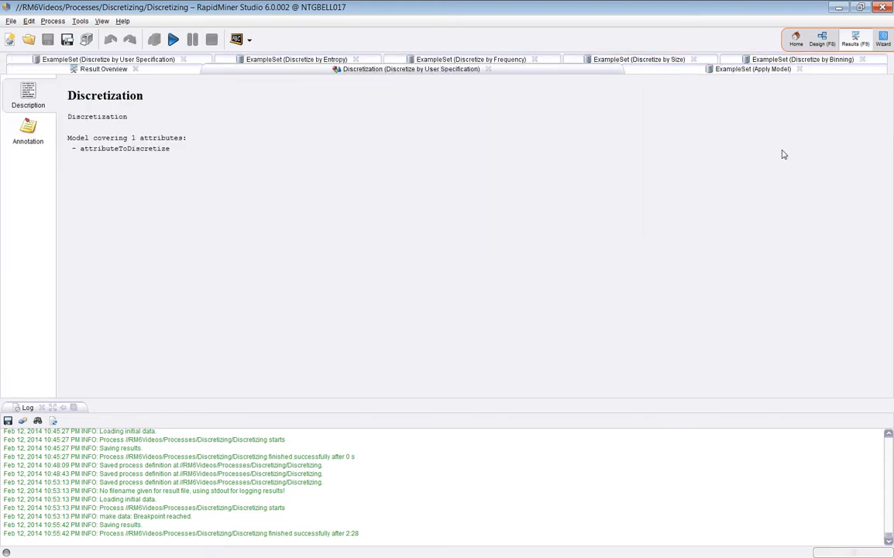
click(702, 60)
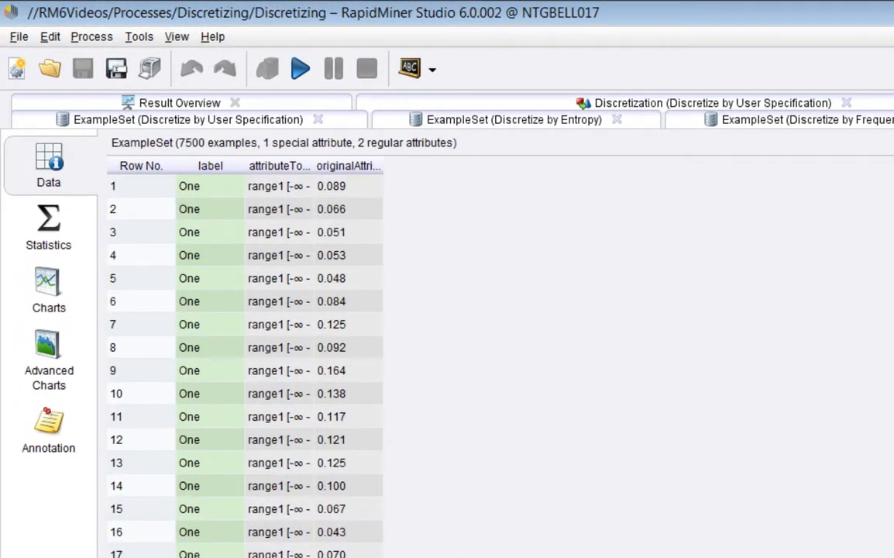
Return to the process design and examine the Discretize by Binning operator's parameters, including the attribute filter type options
key(F8)
click(653, 243)
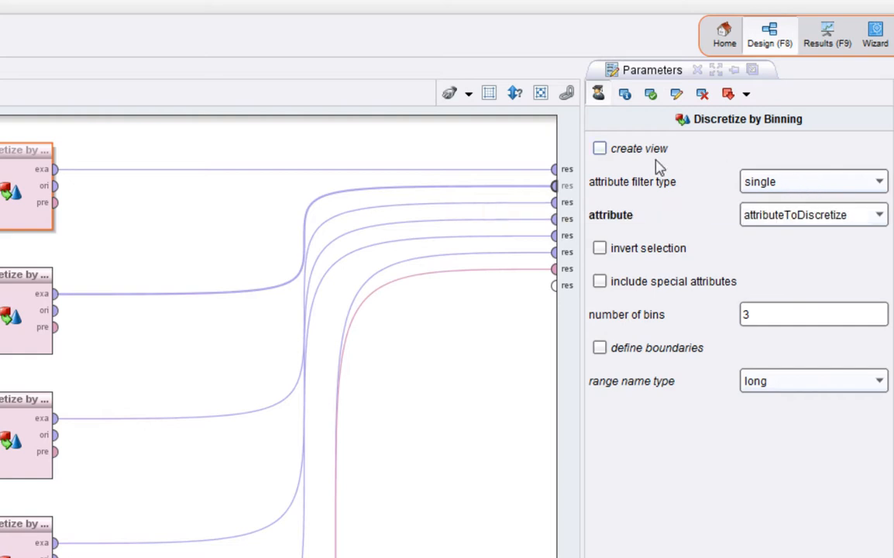
click(879, 183)
click(878, 184)
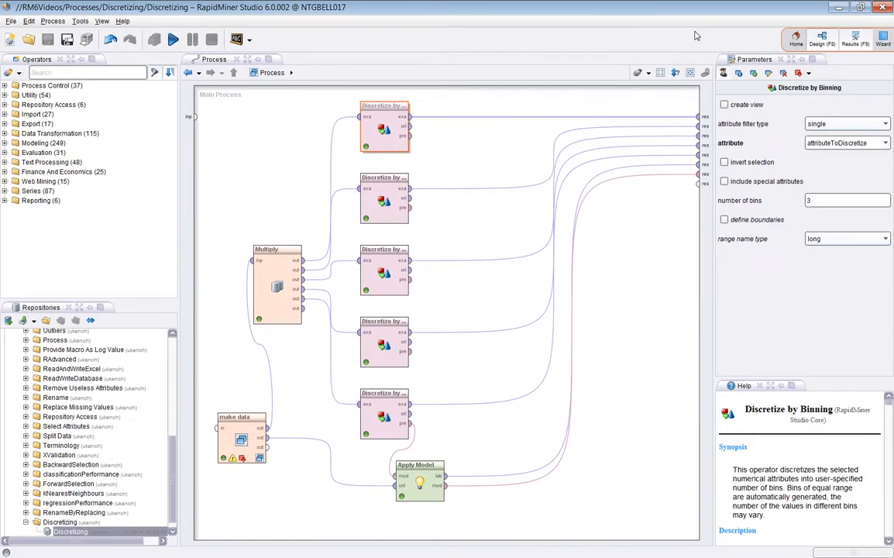
Examine the attributeToDiscretize statistics and nominal value details in the Discretize by Binning results
click(827, 35)
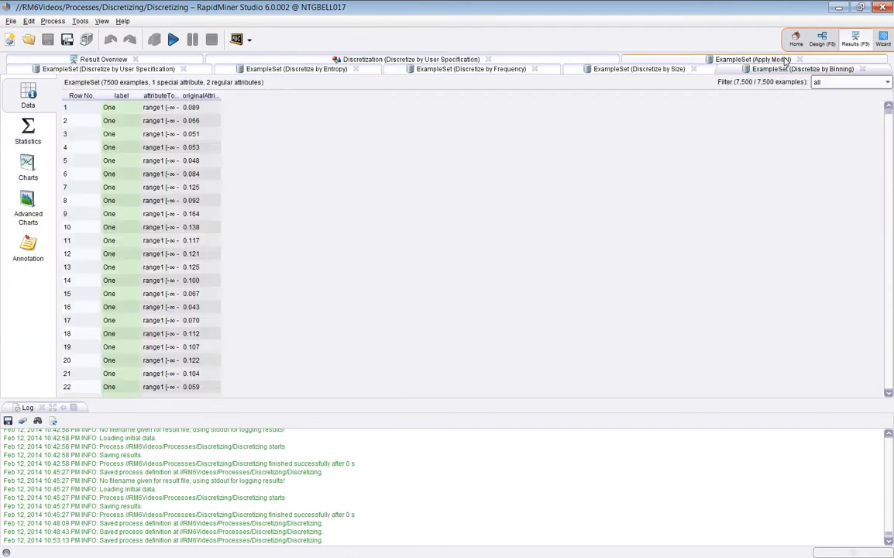
click(708, 55)
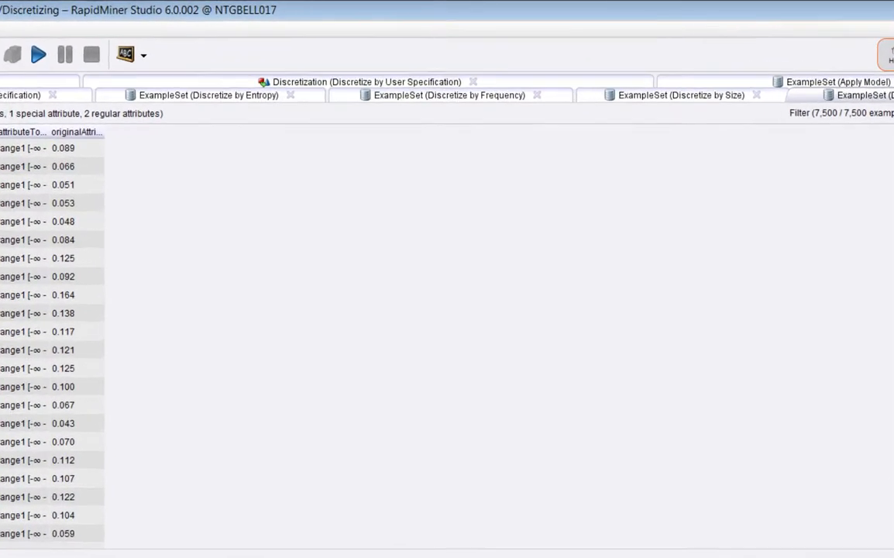
click(28, 132)
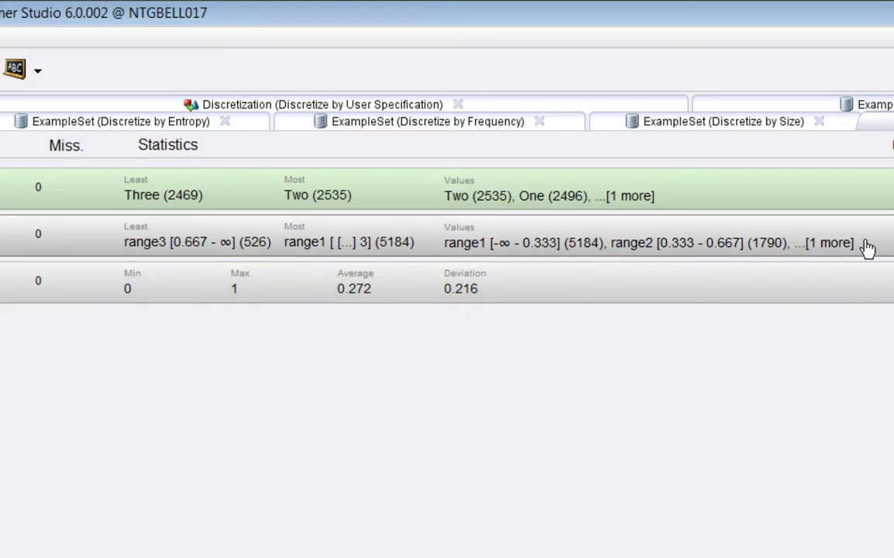
click(831, 252)
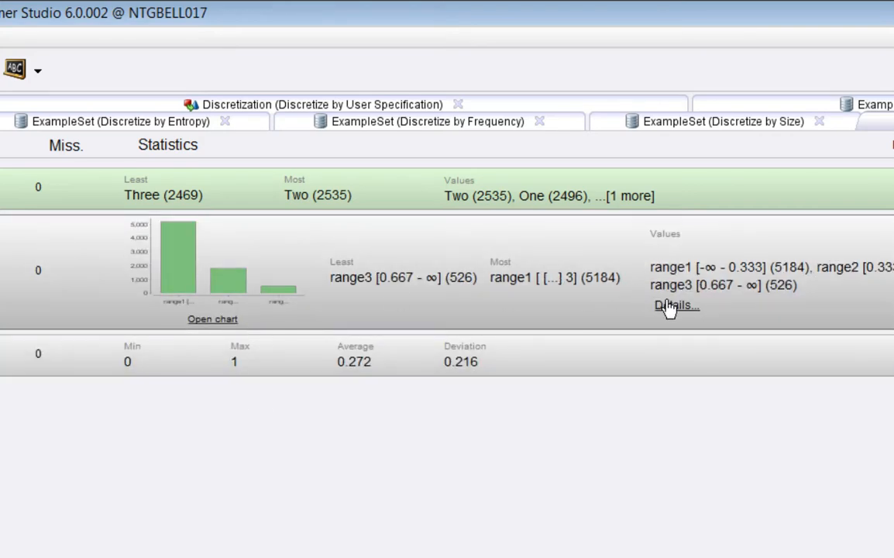
click(671, 307)
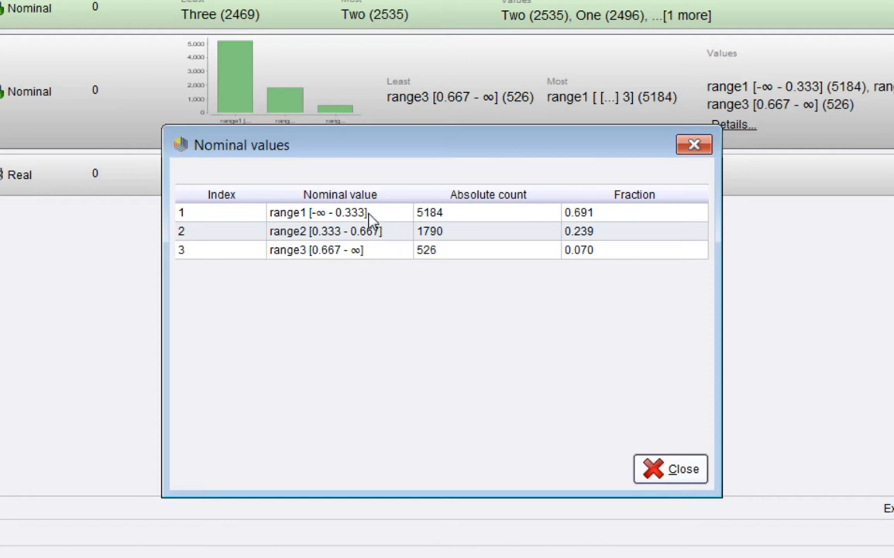
click(695, 469)
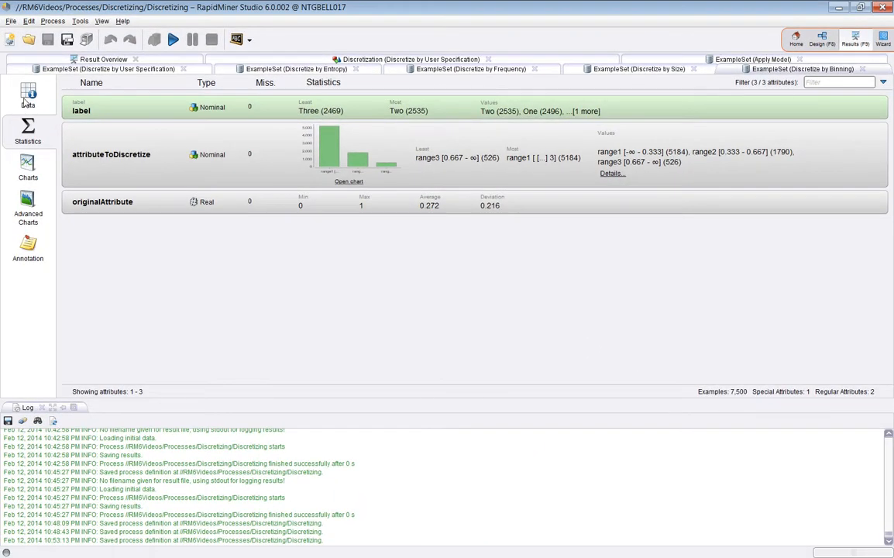
Widen the attributeToDiscretize and originalAttribute columns in the data table and sort the rows by originalAttribute in ascending order
click(28, 97)
drag(179, 96, 235, 95)
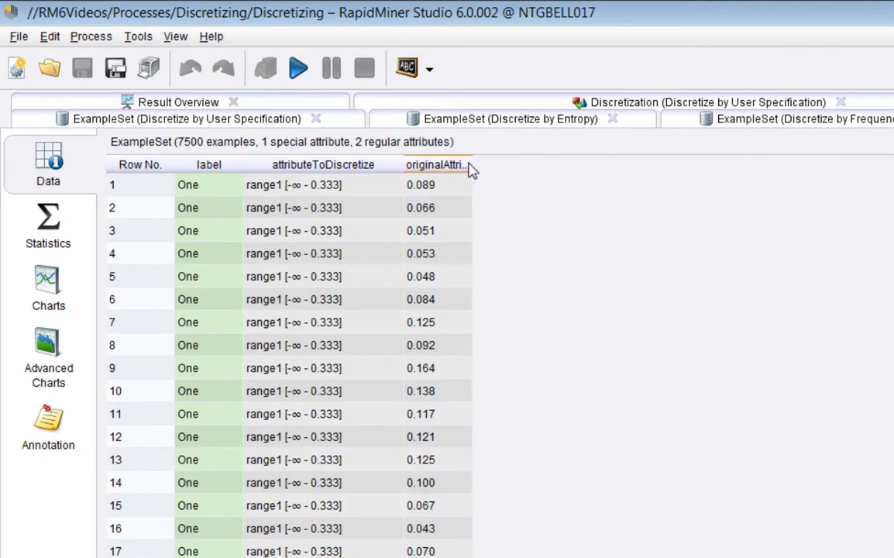
drag(412, 146, 539, 145)
drag(617, 168, 617, 167)
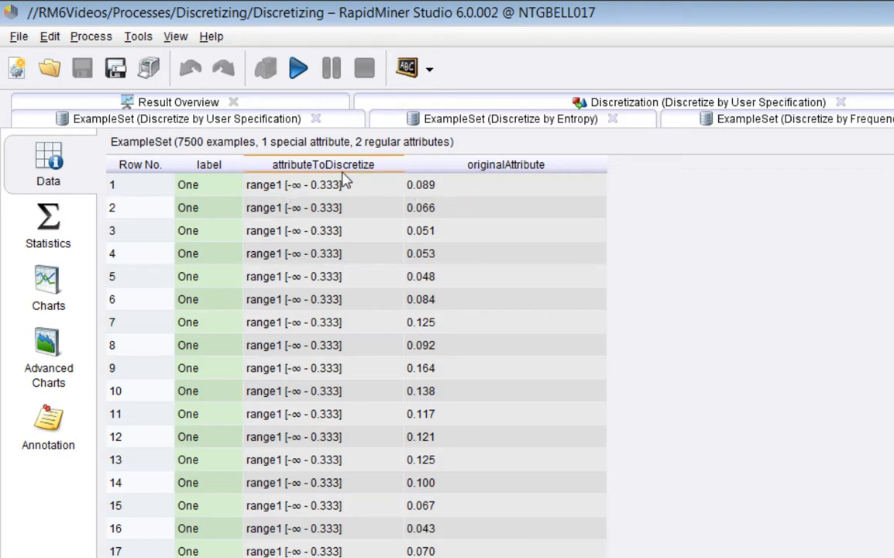
click(473, 165)
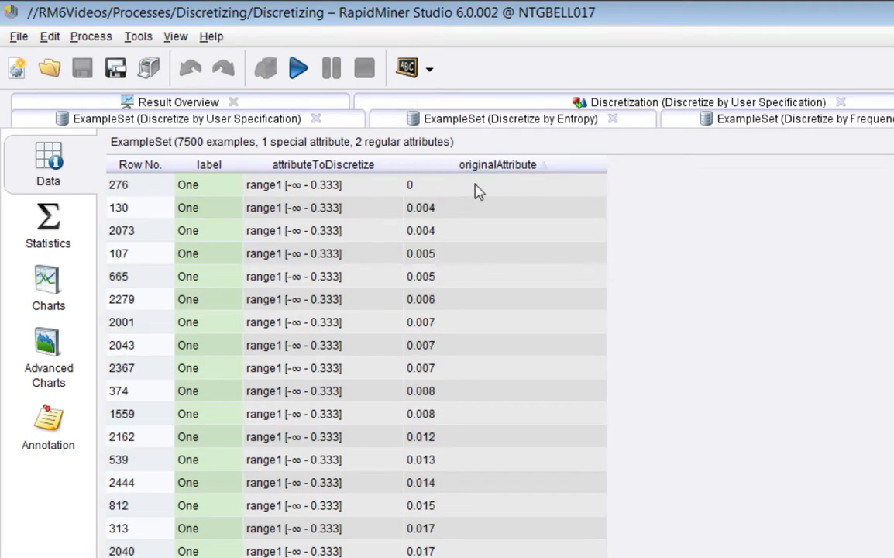
Look through the sorted rows for the originalAttribute values where attributeToDiscretize changes from range1 to range2
click(446, 188)
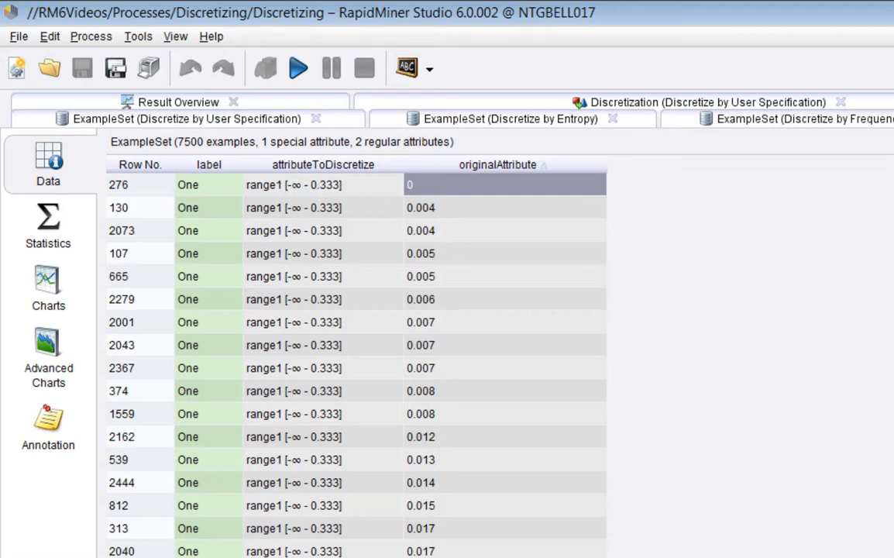
scroll(356, 364, down, 20)
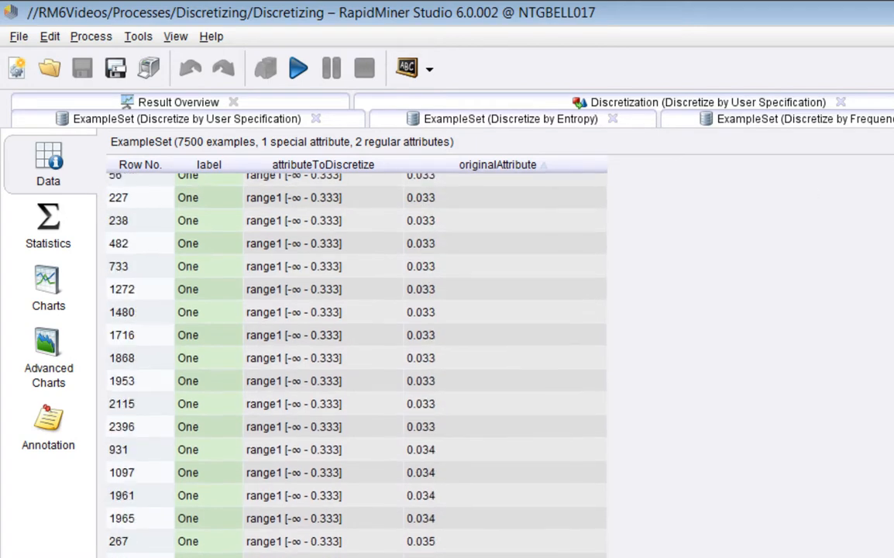
scroll(357, 364, down, 20)
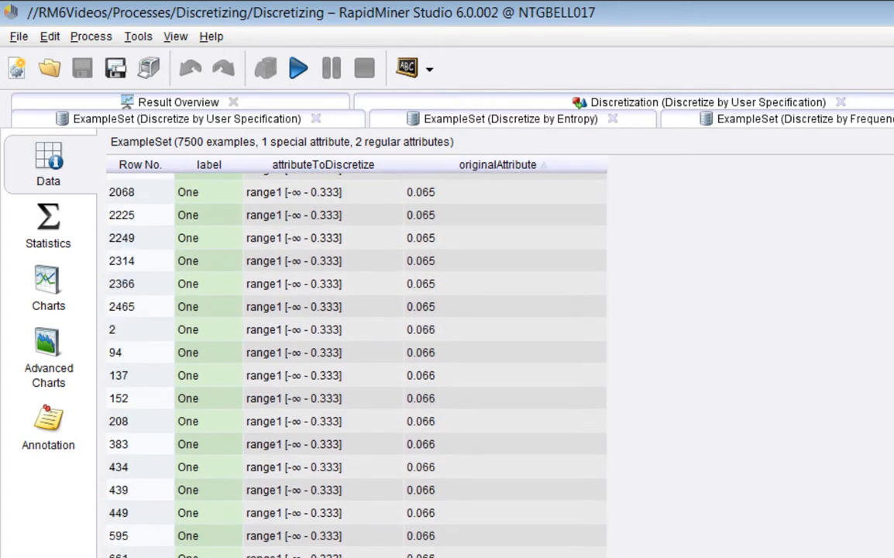
scroll(356, 364, down, 20)
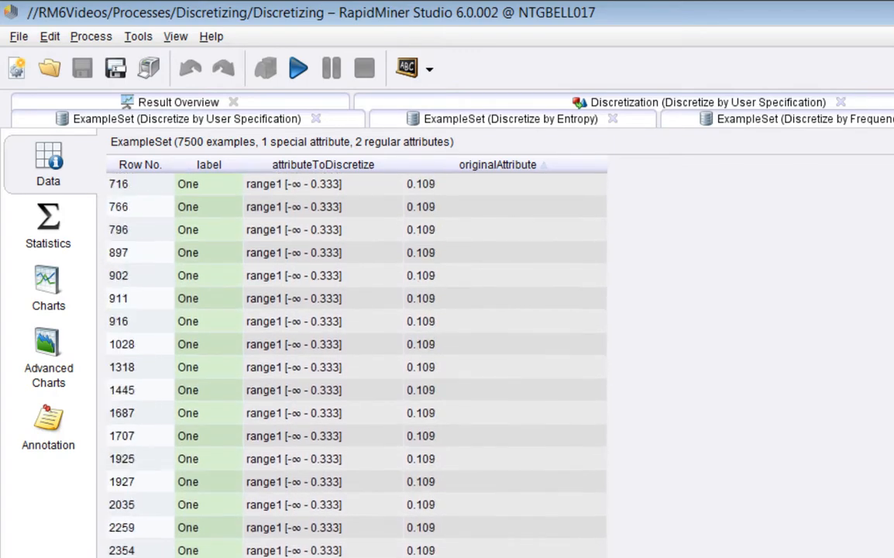
scroll(357, 365, down, 20)
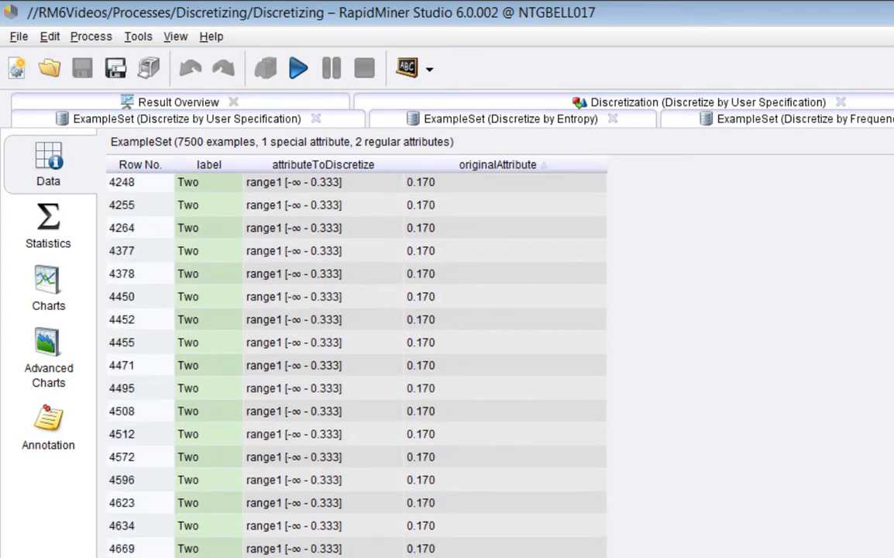
scroll(357, 365, down, 20)
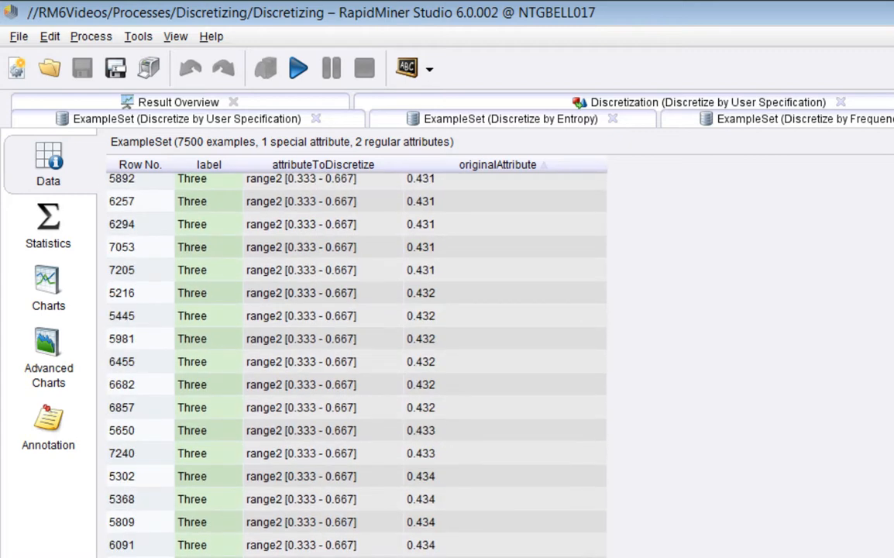
scroll(357, 364, up, 20)
scroll(485, 260, down, 4)
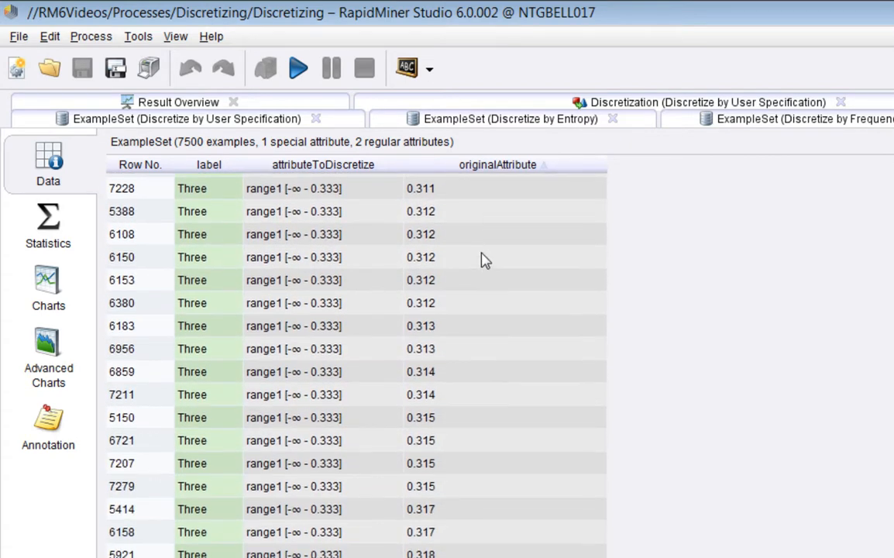
scroll(687, 474, down, 6)
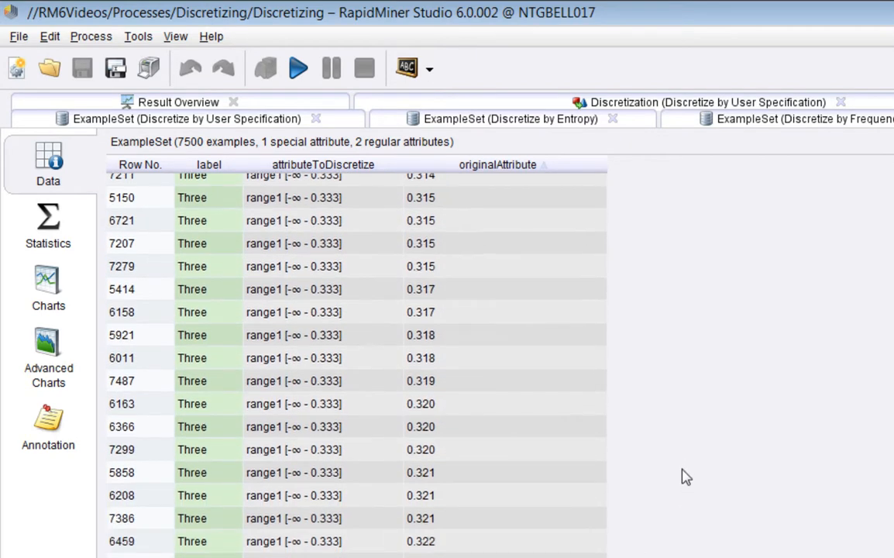
scroll(686, 486, down, 1)
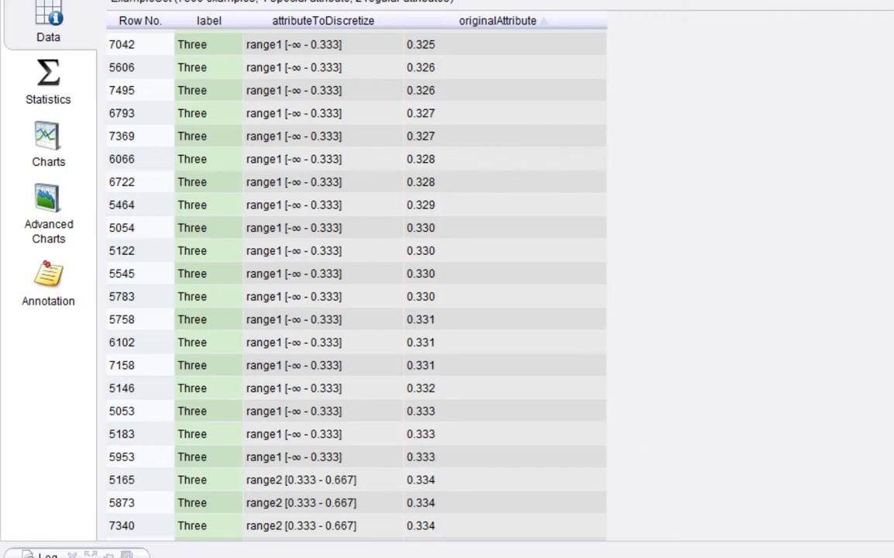
Locate the change from range2 to range3 in the sorted rows and highlight the two boundary rows
scroll(357, 284, down, 20)
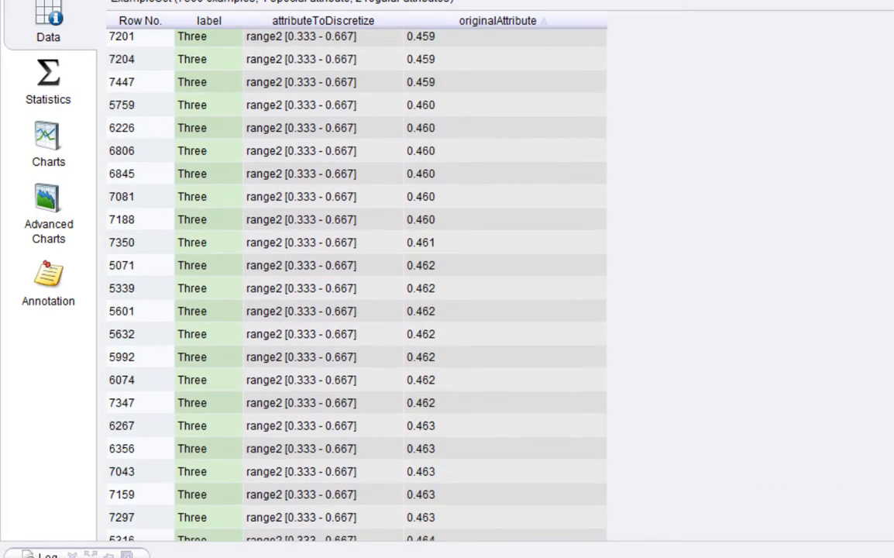
scroll(356, 284, down, 20)
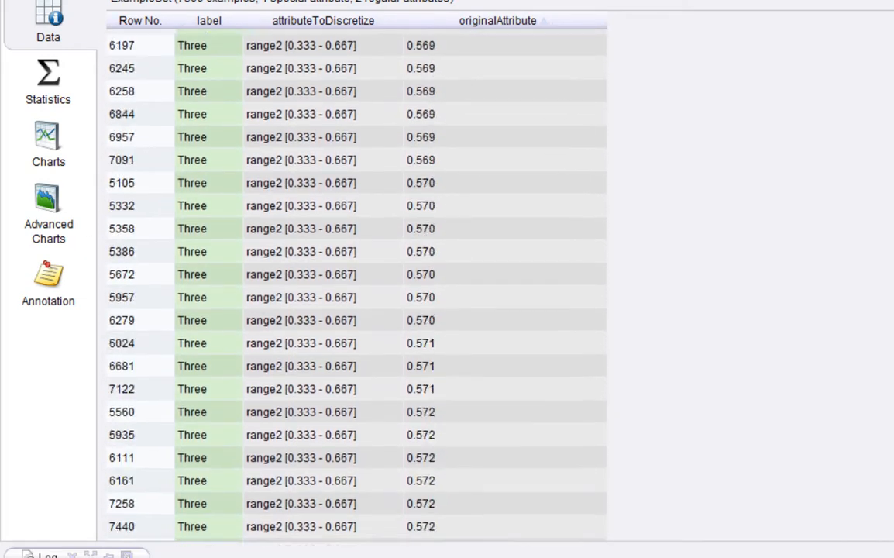
scroll(357, 284, down, 20)
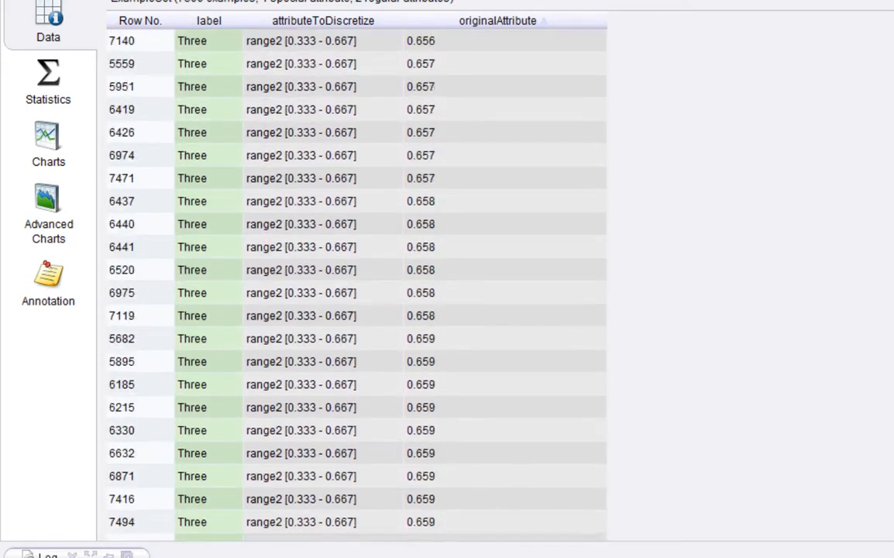
scroll(356, 285, down, 20)
scroll(529, 193, up, 1)
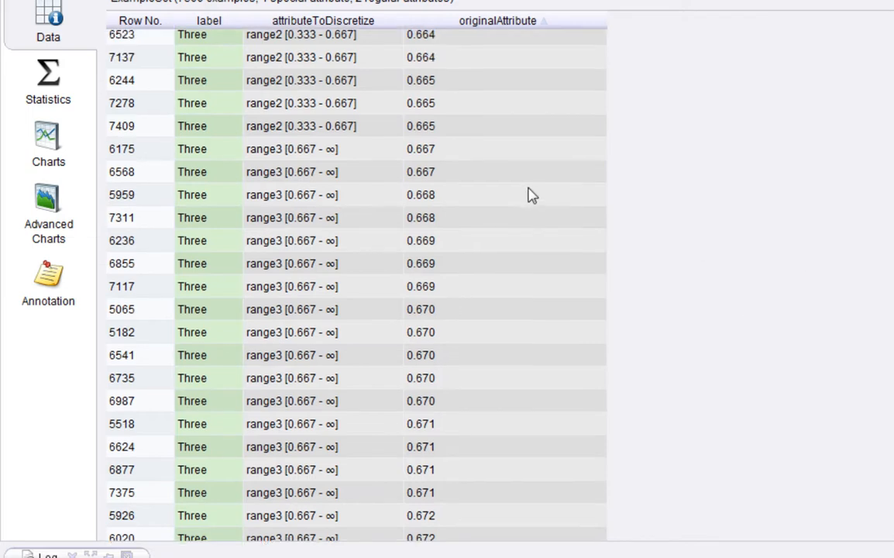
drag(456, 128, 287, 148)
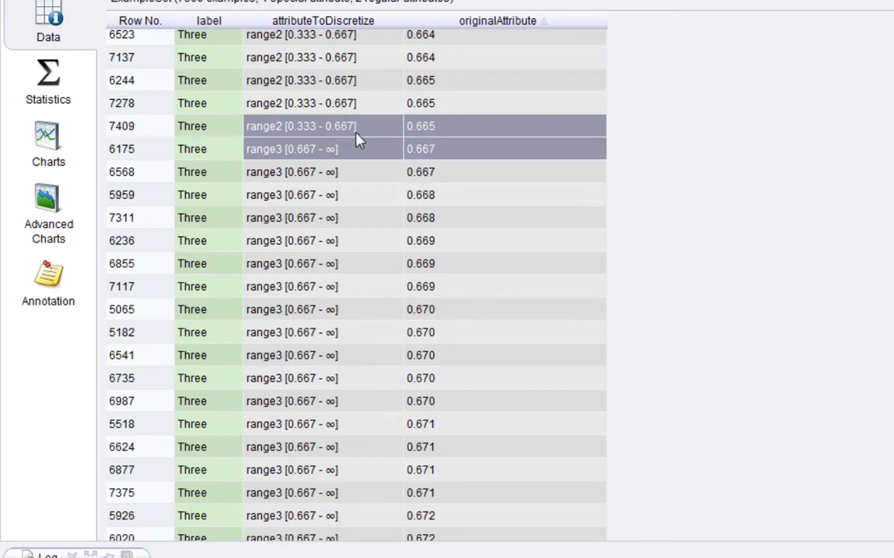
Show the Discretize by Binning results as a color histogram of originalAttribute and raise the number of chart bins to 100
click(311, 150)
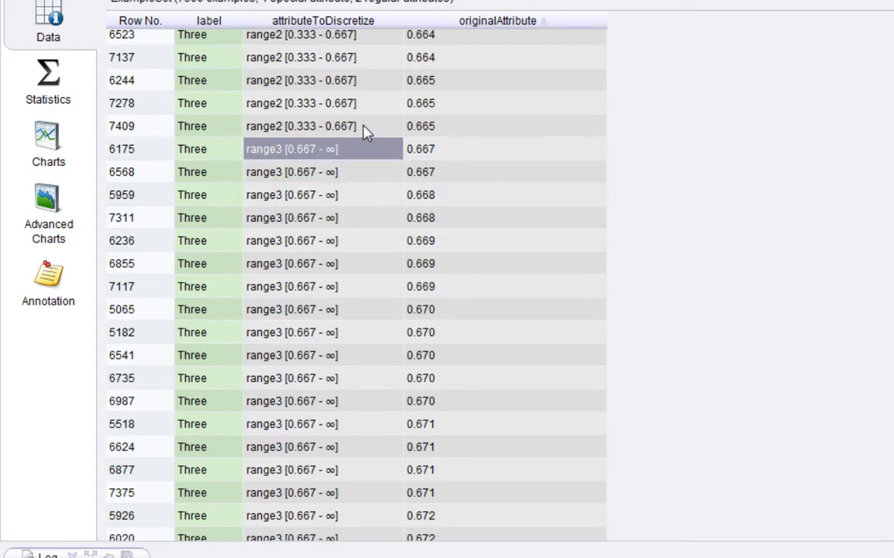
click(46, 138)
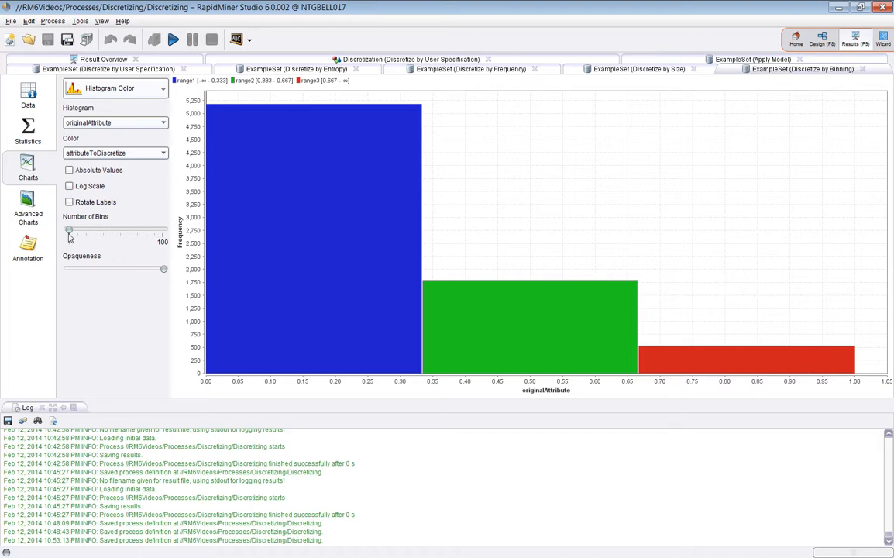
drag(70, 234, 164, 236)
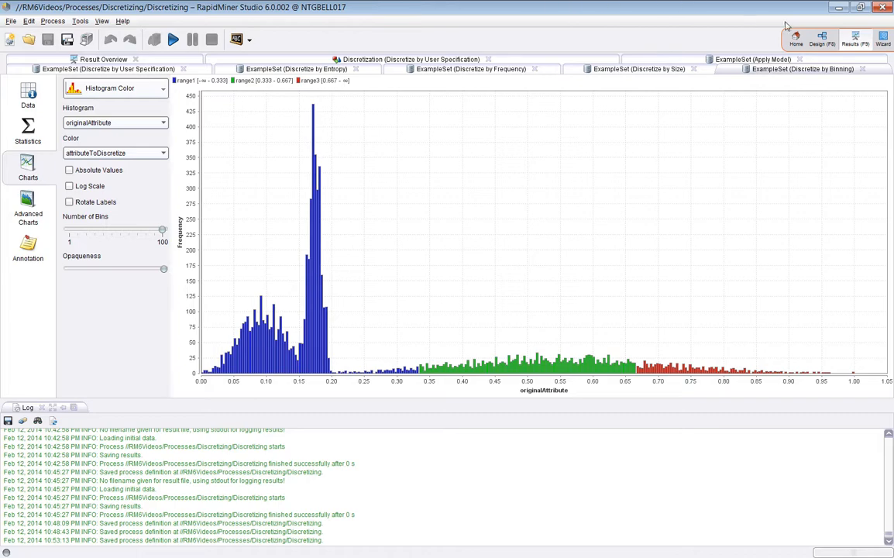
Enable define boundaries for the Discretize by Binning operator in the process design and rerun the process
click(821, 42)
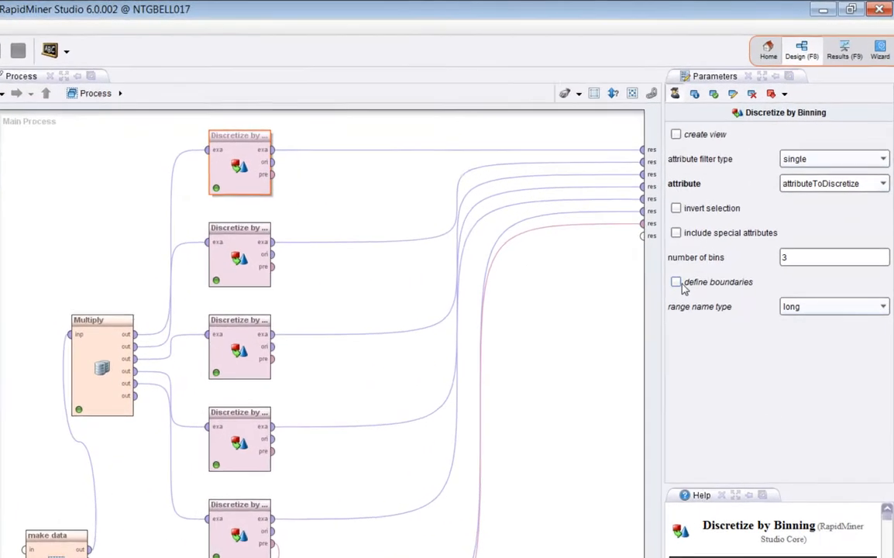
click(724, 220)
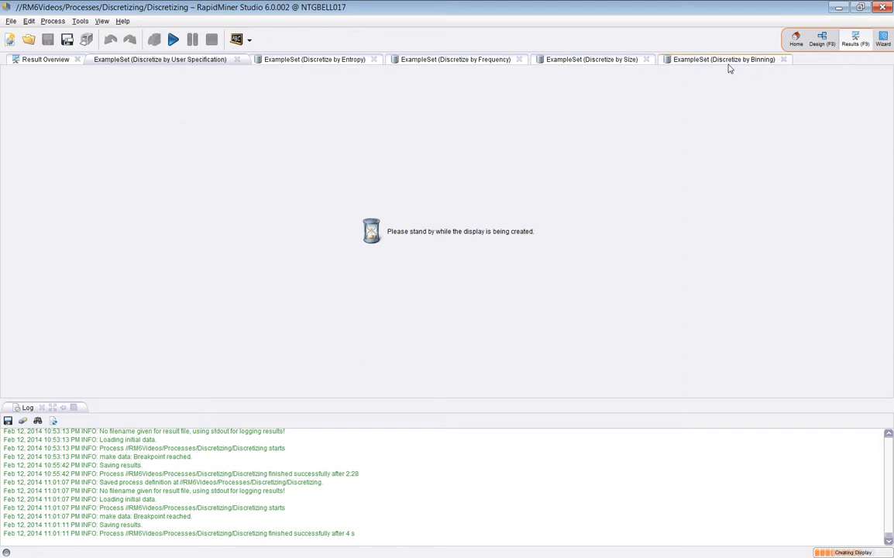
Chart the new Discretize by Binning results as a histogram and reduce the number of chart bins to 1
click(797, 66)
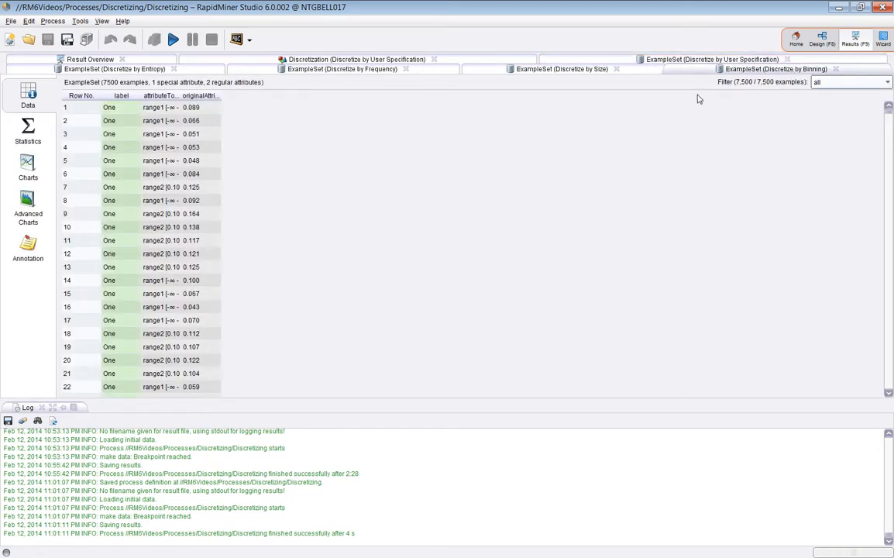
click(28, 169)
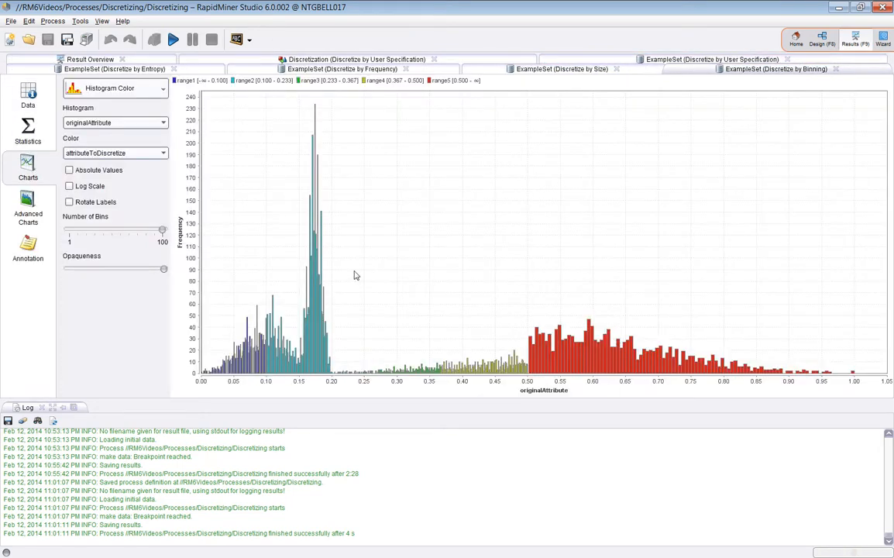
drag(163, 232, 45, 231)
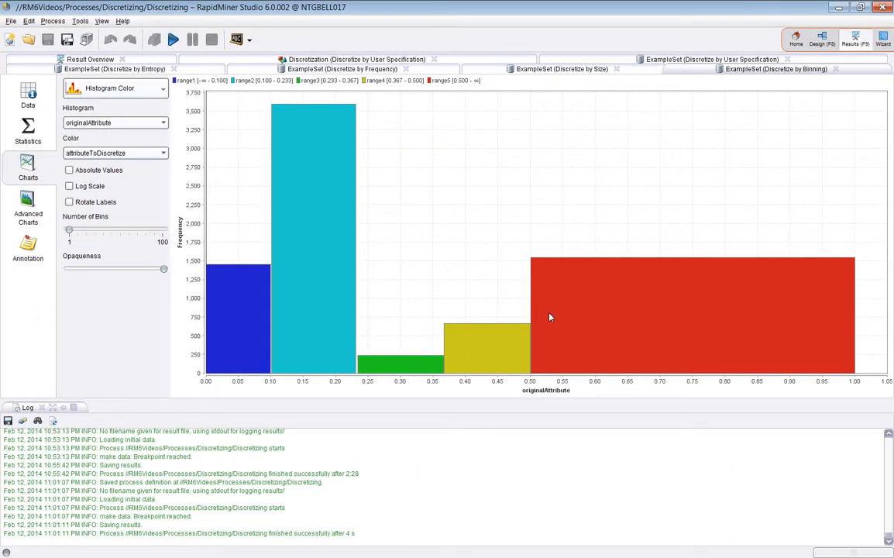
Turn off define boundaries for Discretize by Binning and remove the breakpoint from the make data subprocess
click(823, 40)
click(738, 222)
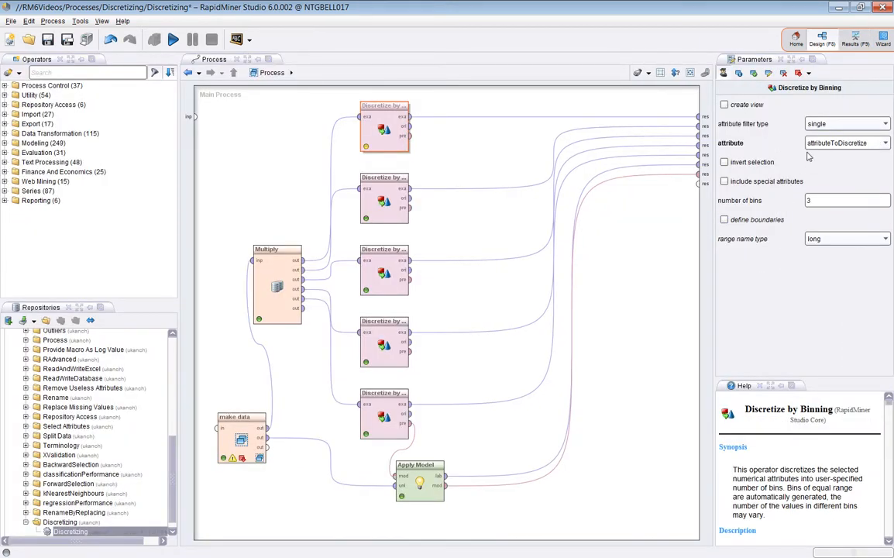
click(241, 443)
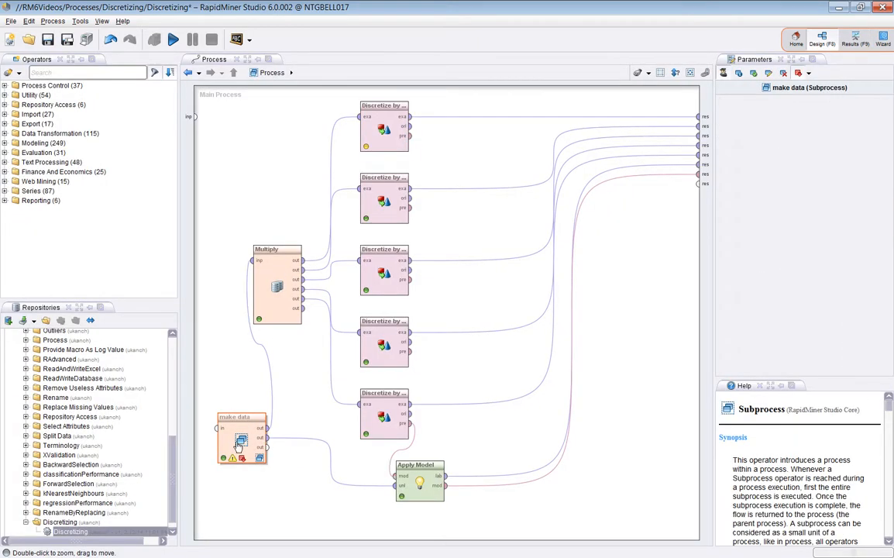
Set the range name type of the Discretize by Binning operator to short and run the process
click(384, 126)
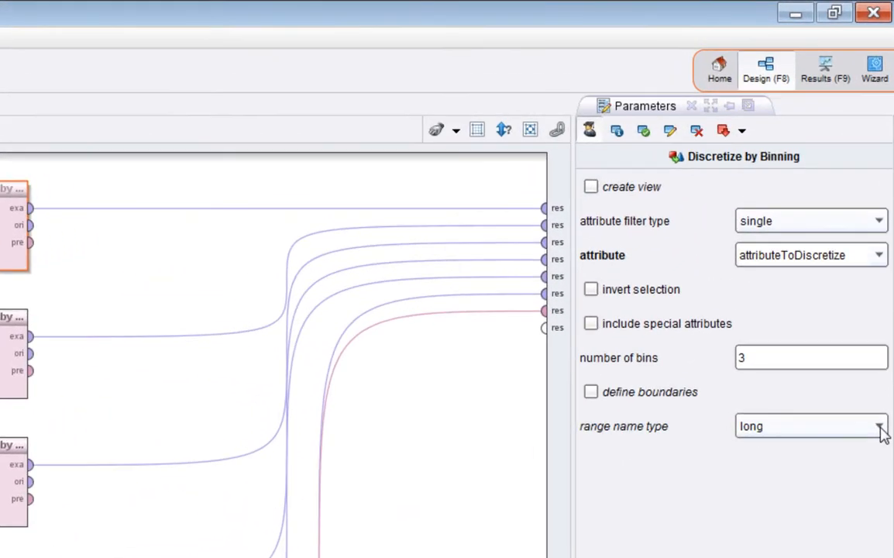
click(879, 353)
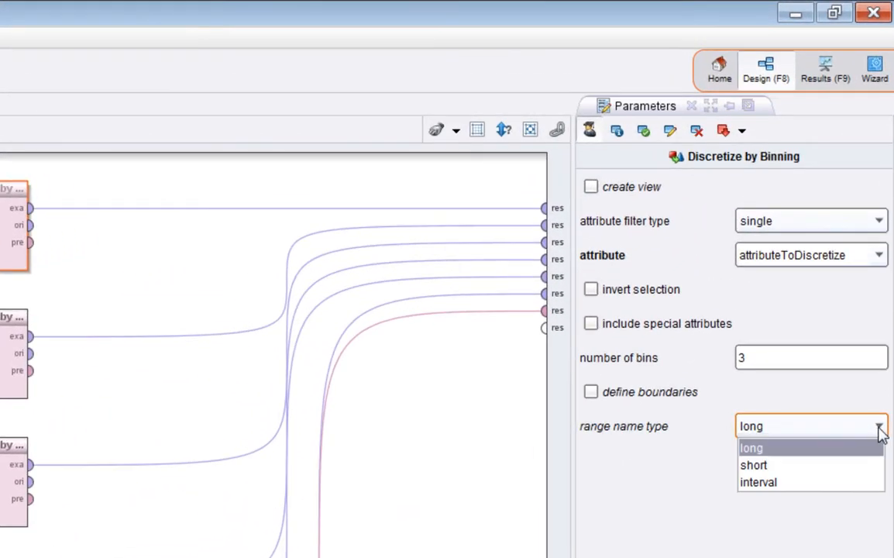
click(772, 466)
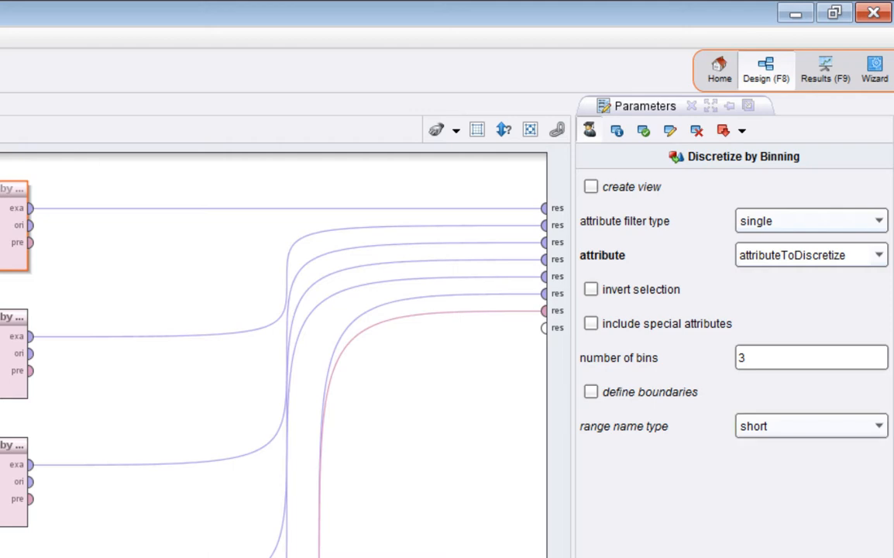
key(F11)
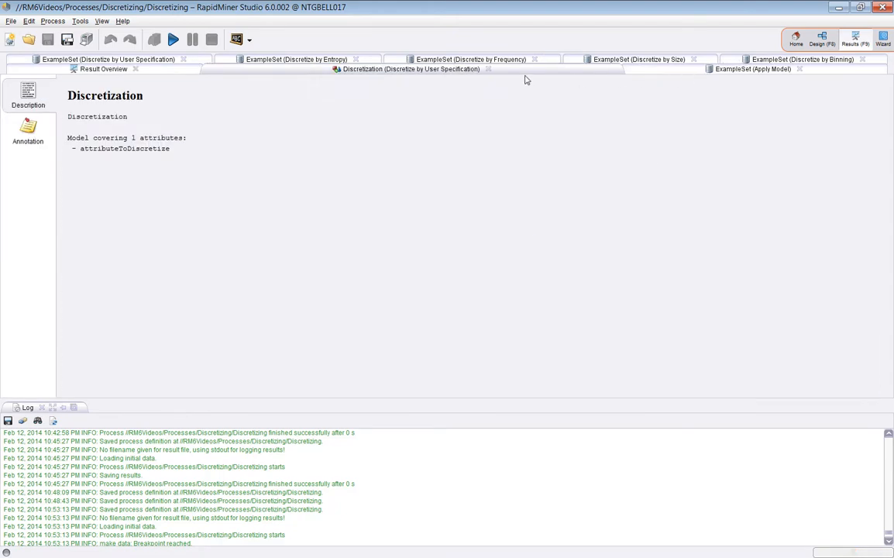
Examine the short range names in the Discretize by Binning data table and in the attributeToDiscretize statistics and nominal value details
click(798, 60)
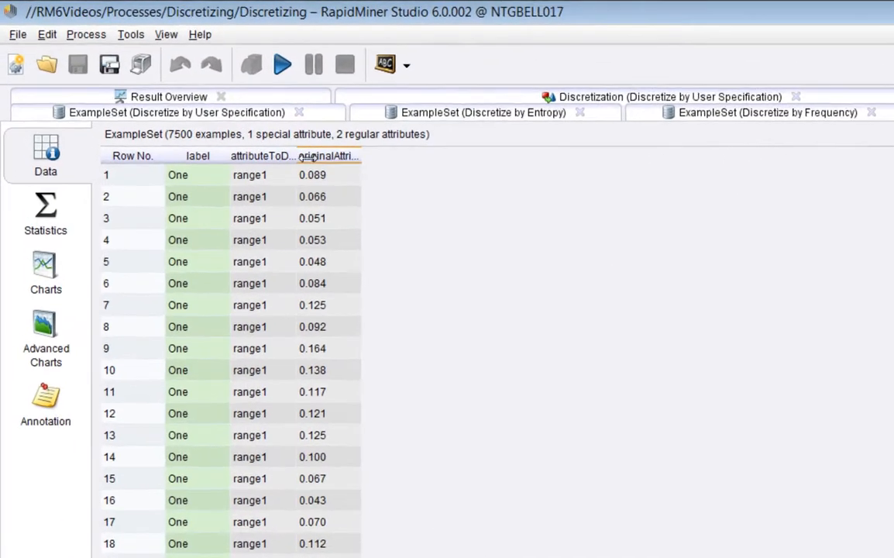
drag(299, 156, 380, 157)
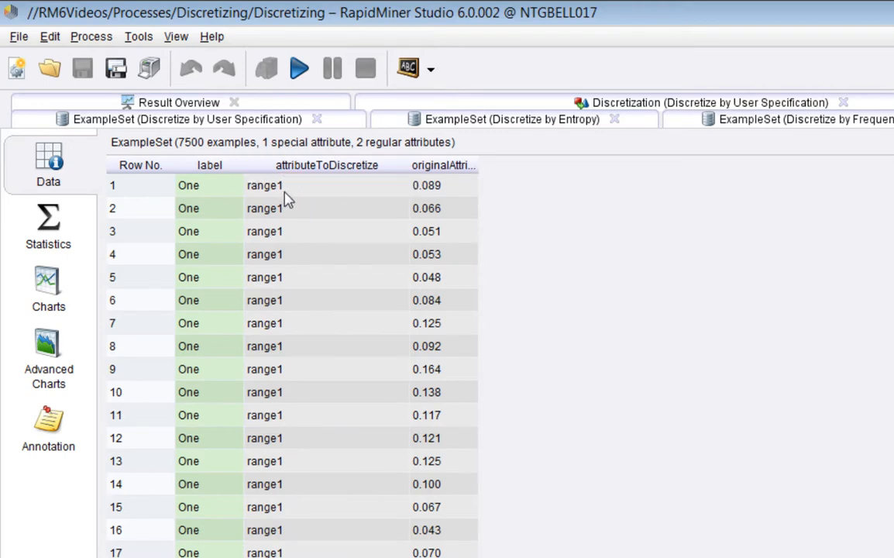
click(49, 203)
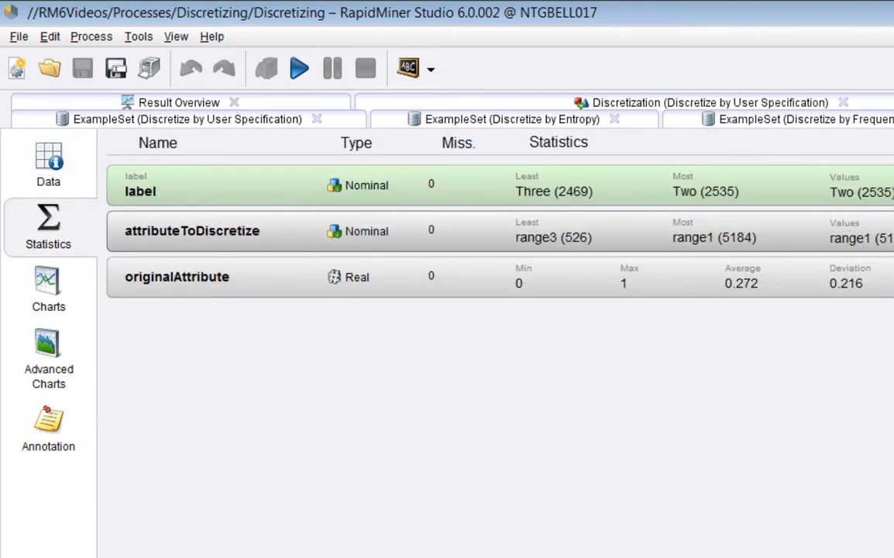
click(788, 236)
click(893, 299)
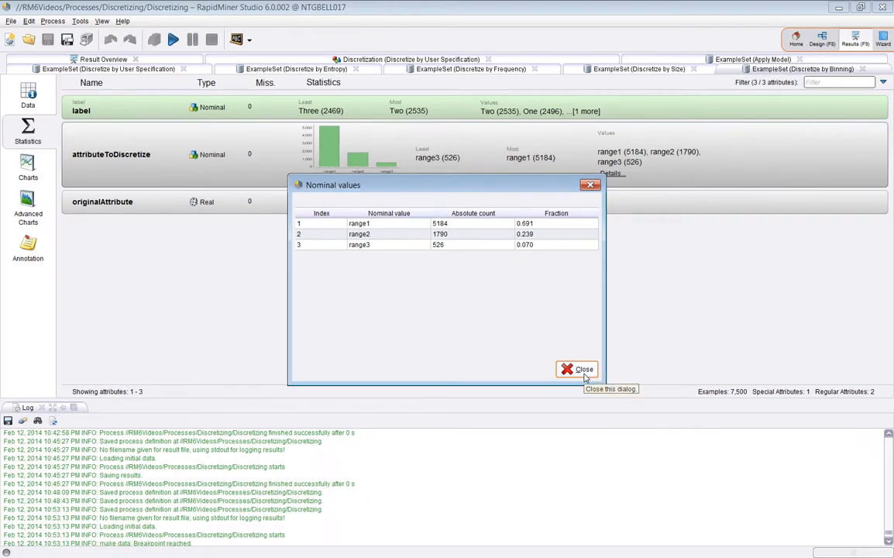
click(583, 370)
Set the range name type of Discretize by Binning to interval with automatic number of digits off, and run the process
key(F8)
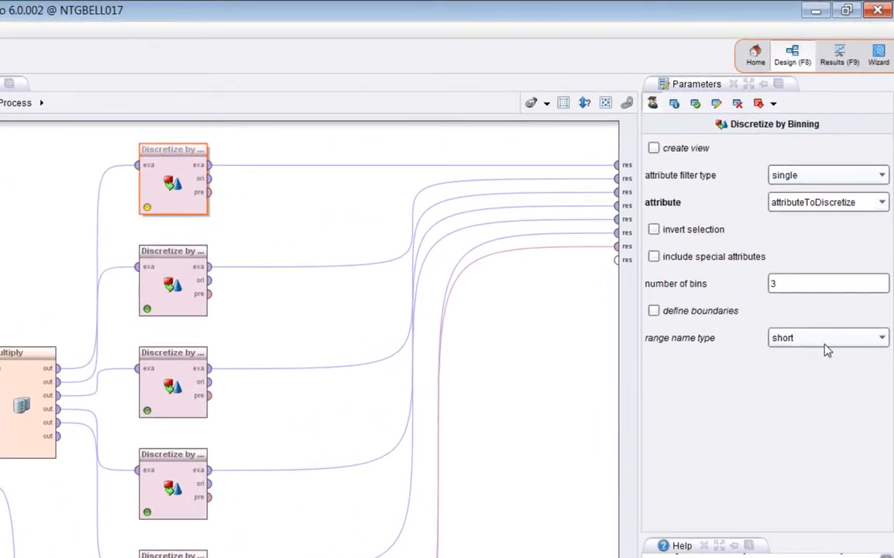
click(810, 338)
click(812, 381)
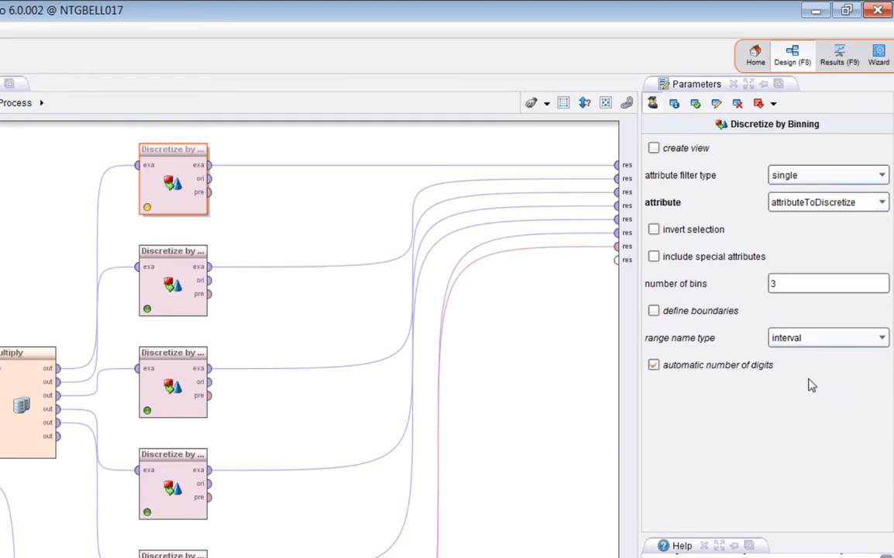
click(672, 368)
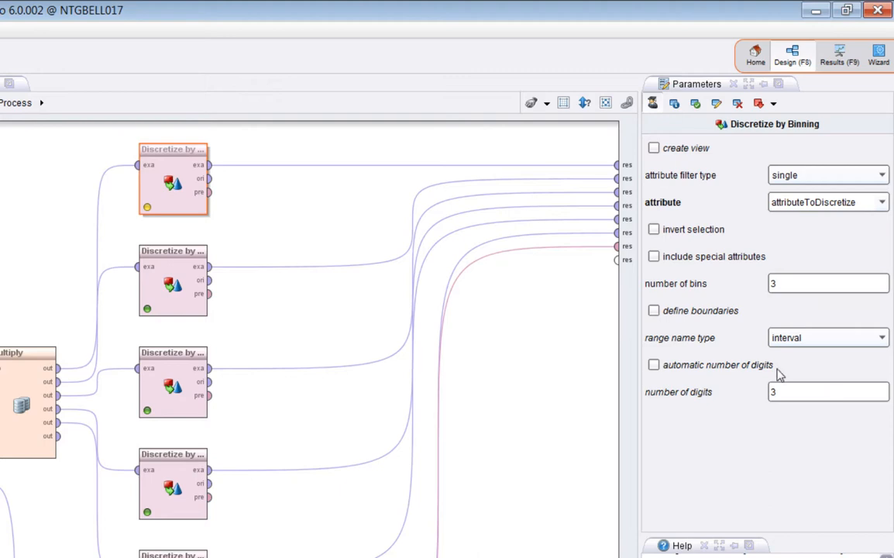
click(93, 44)
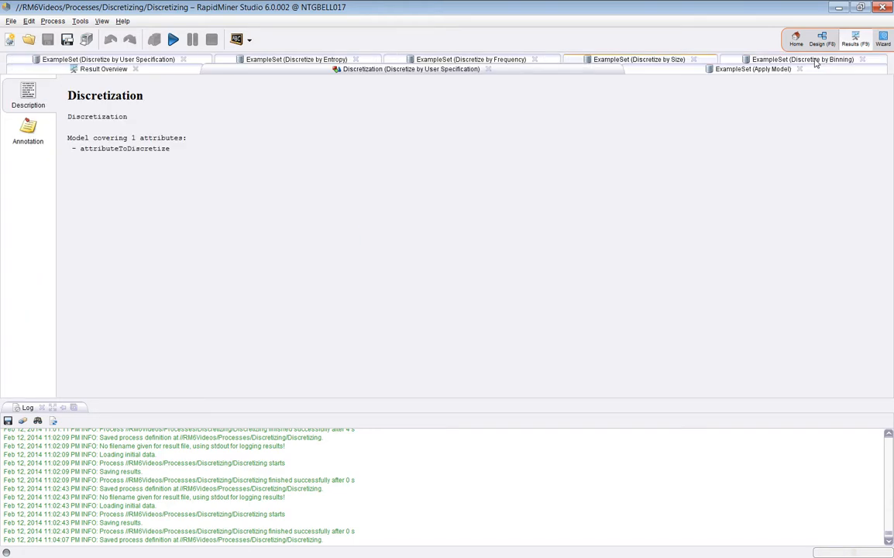
Open the Discretize by Binning data table and widen the attributeToDiscretize column to examine the interval names
click(815, 62)
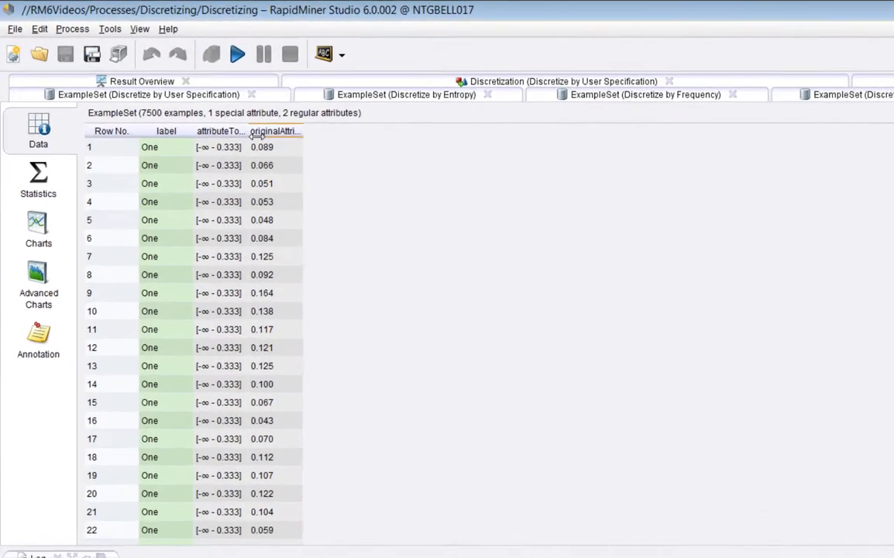
drag(252, 133, 338, 132)
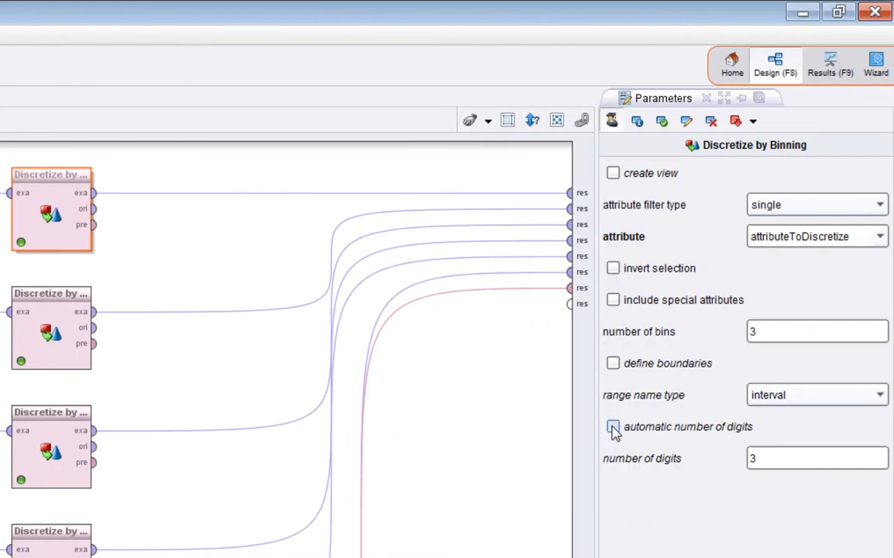
Set the number of digits for the interval names to 2 and rerun the process to view them in the Discretize by Binning data table
click(613, 428)
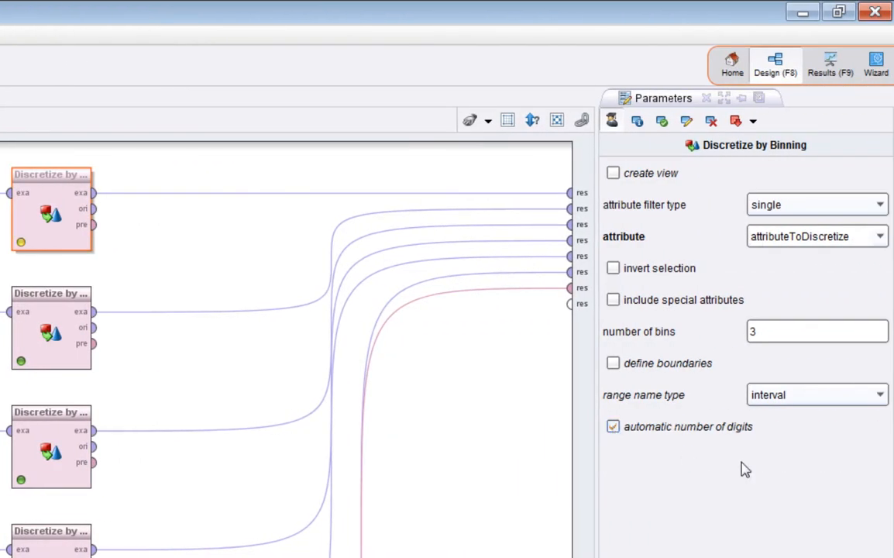
click(613, 428)
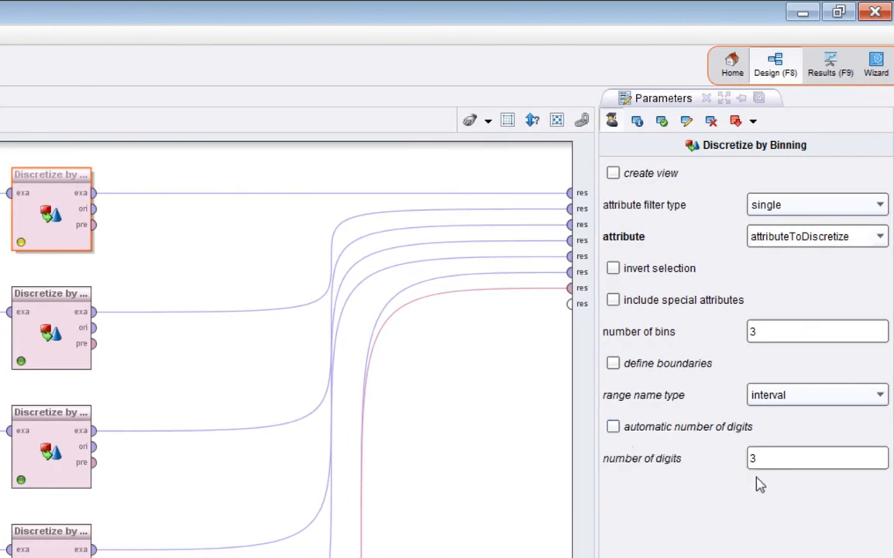
double_click(774, 464)
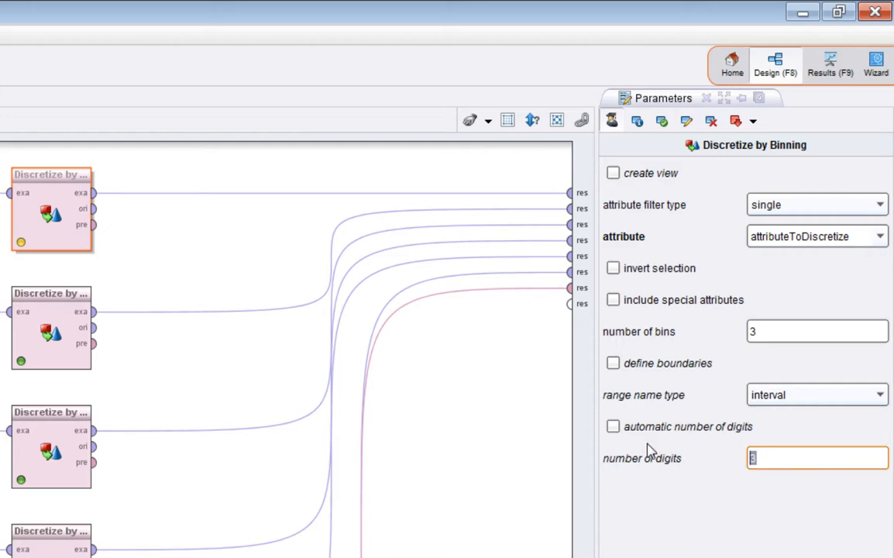
text(2)
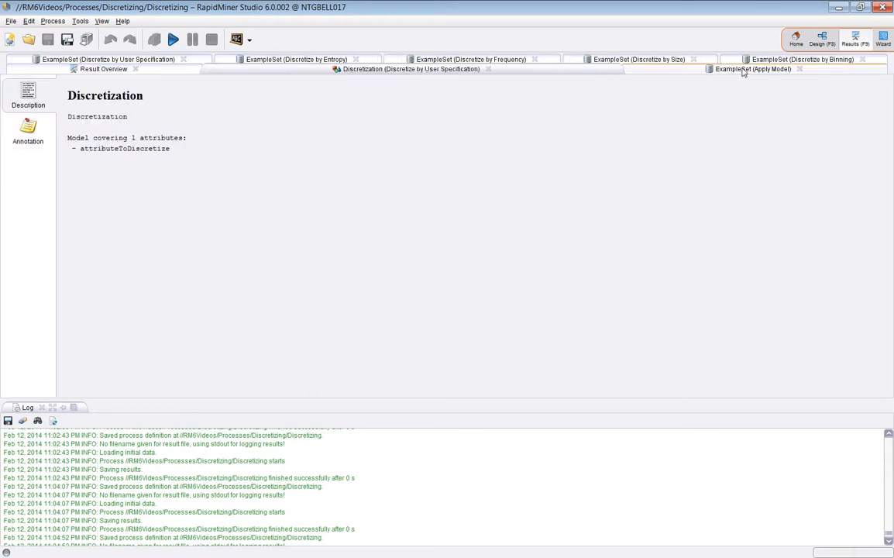
click(765, 63)
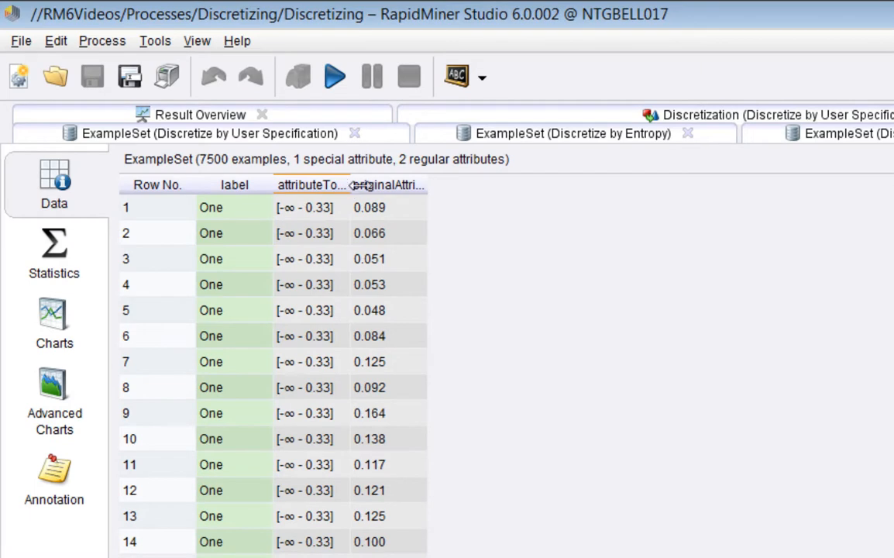
double_click(347, 184)
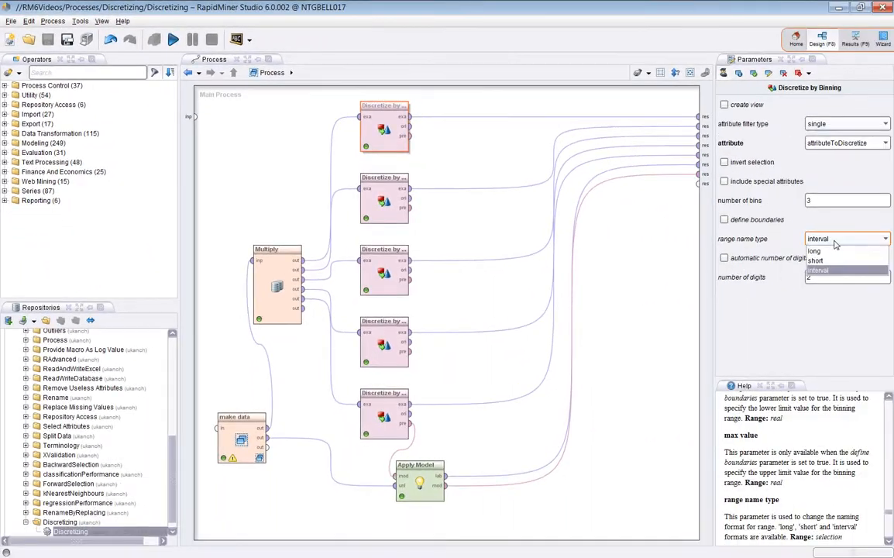
Set the range name type of the Discretize by Binning operator back to long
click(829, 251)
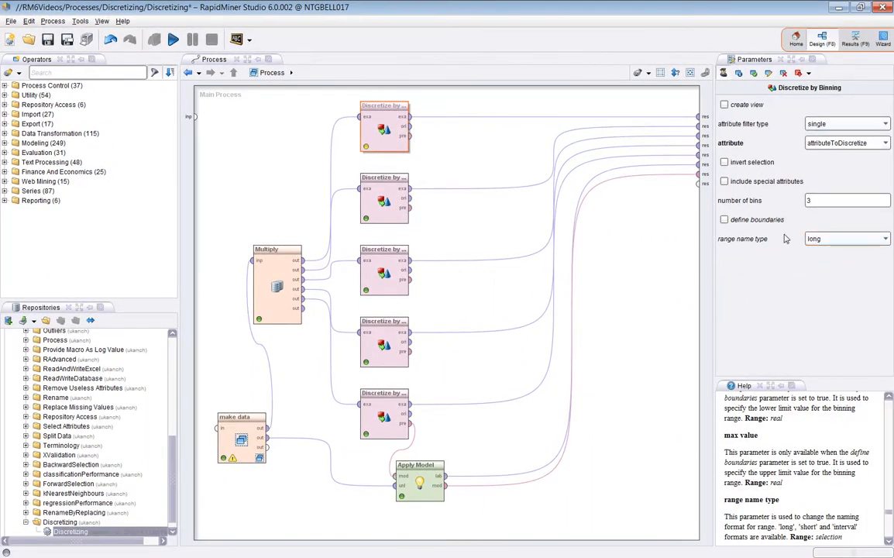
Review the Discretize by Size parameters and rerun the process to view the statistics of its results
click(401, 196)
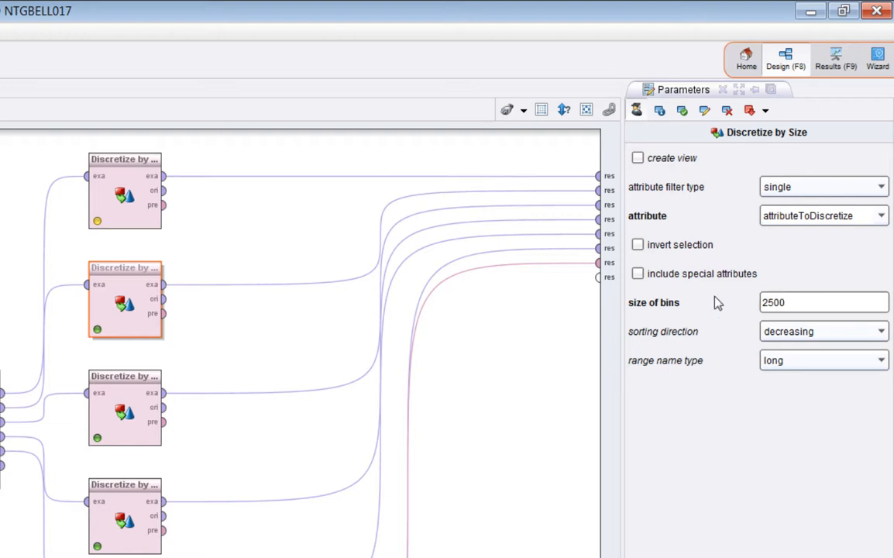
click(113, 43)
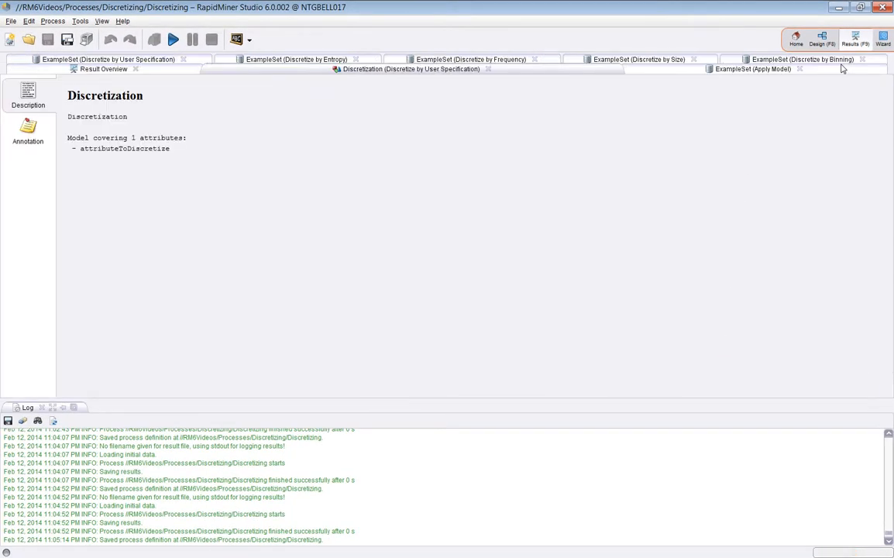
click(643, 61)
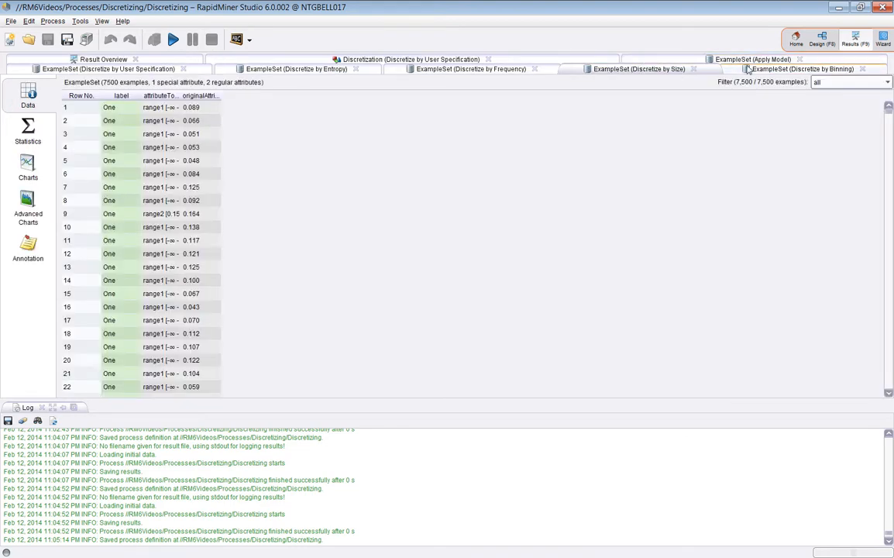
click(33, 131)
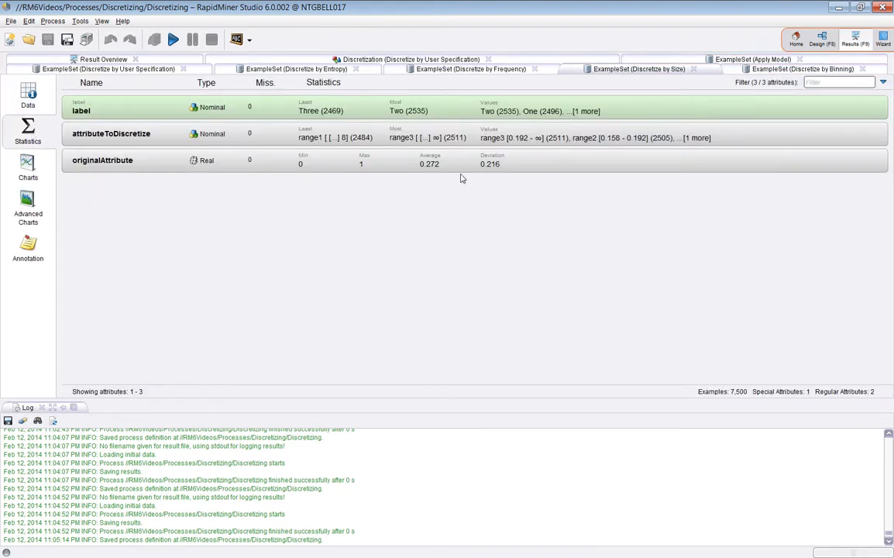
Open the nominal value details of attributeToDiscretize for Discretize by Size, sort them by nominal value and examine the absolute counts
click(706, 146)
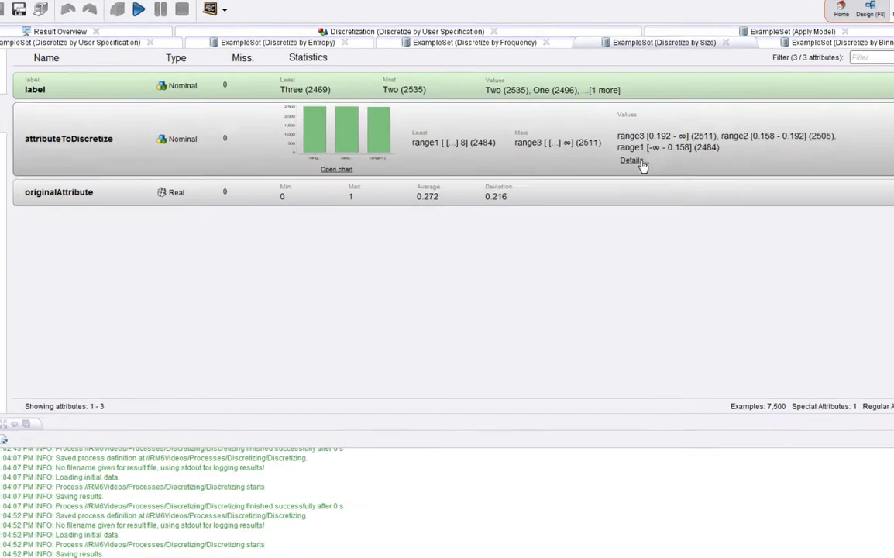
click(632, 162)
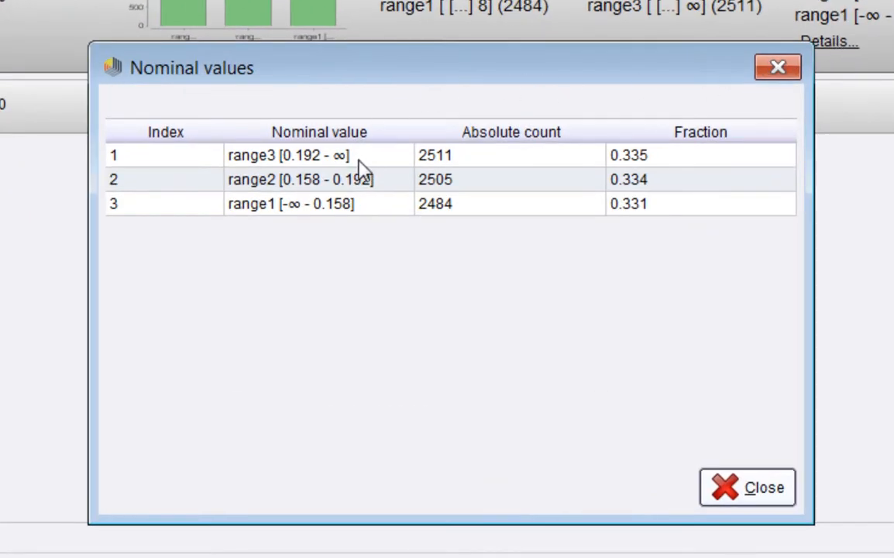
click(285, 134)
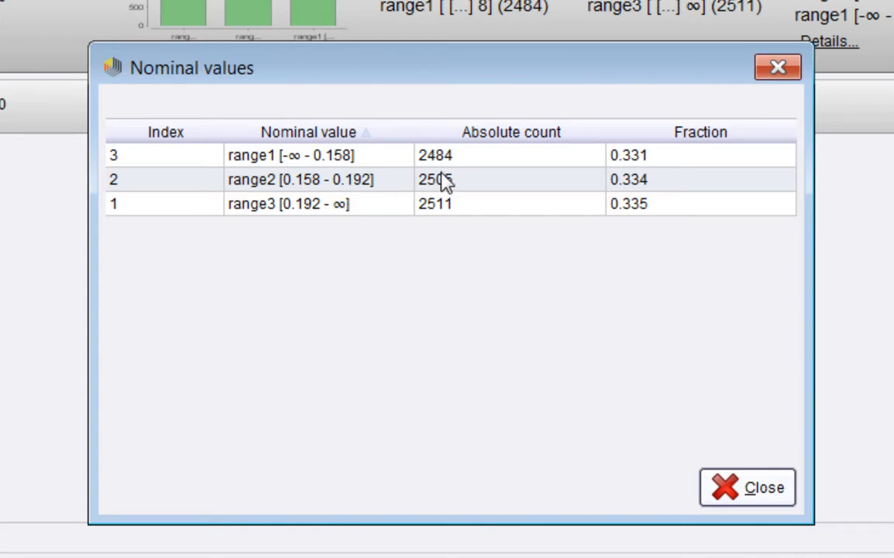
mouse_move(451, 159)
mouse_down()
mouse_move(451, 199)
mouse_move(454, 166)
mouse_up()
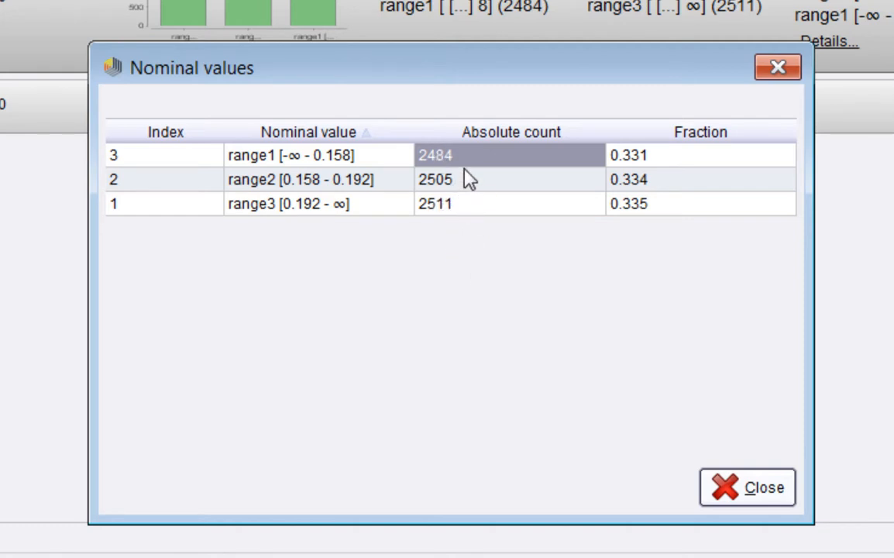
click(748, 497)
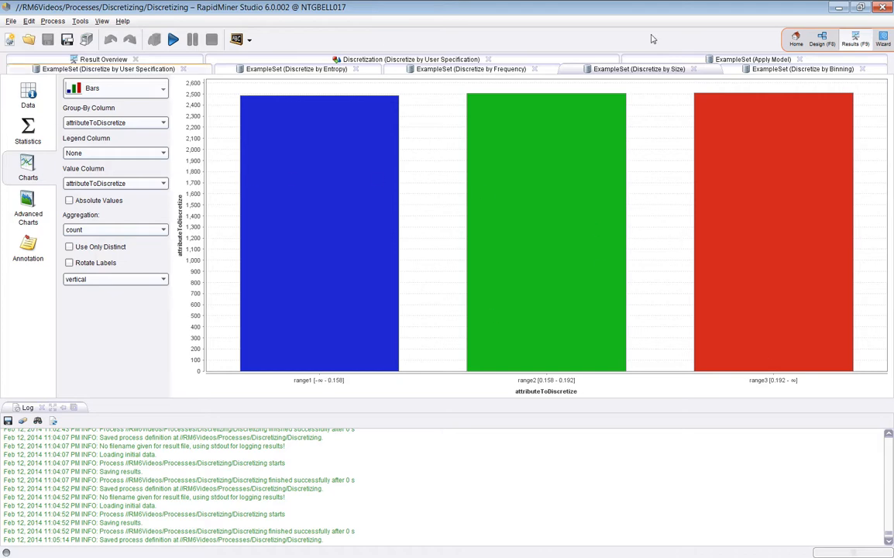
Plot the Discretize by Size results as a Histogram Color chart of originalAttribute coloured by attributeToDiscretize, with 100 bins
click(146, 88)
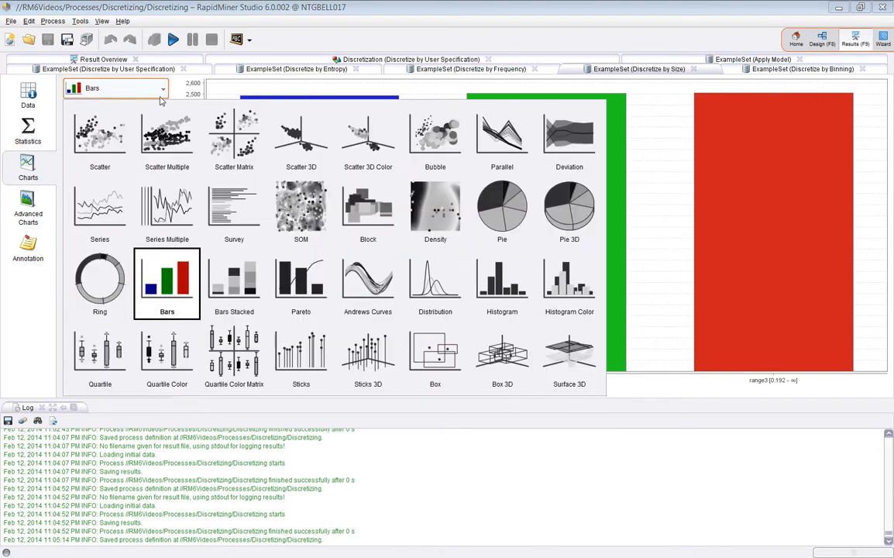
click(565, 290)
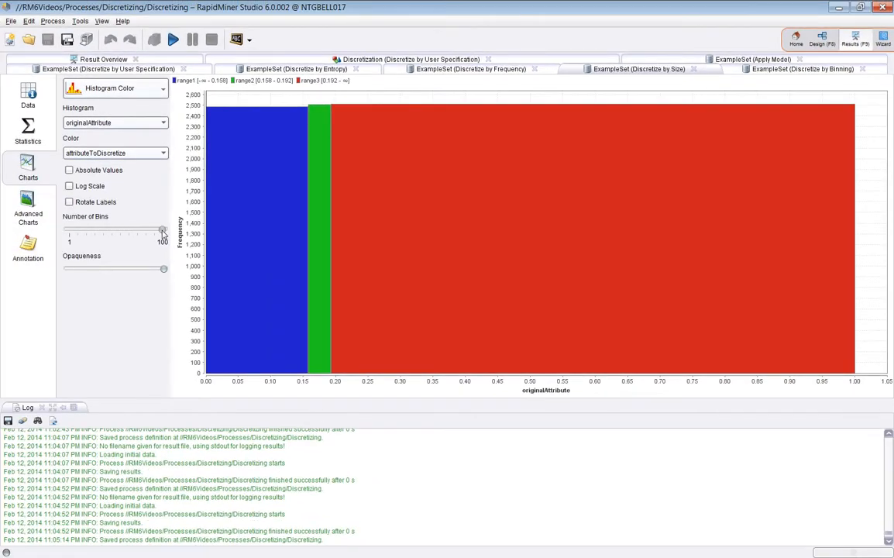
drag(163, 233, 165, 234)
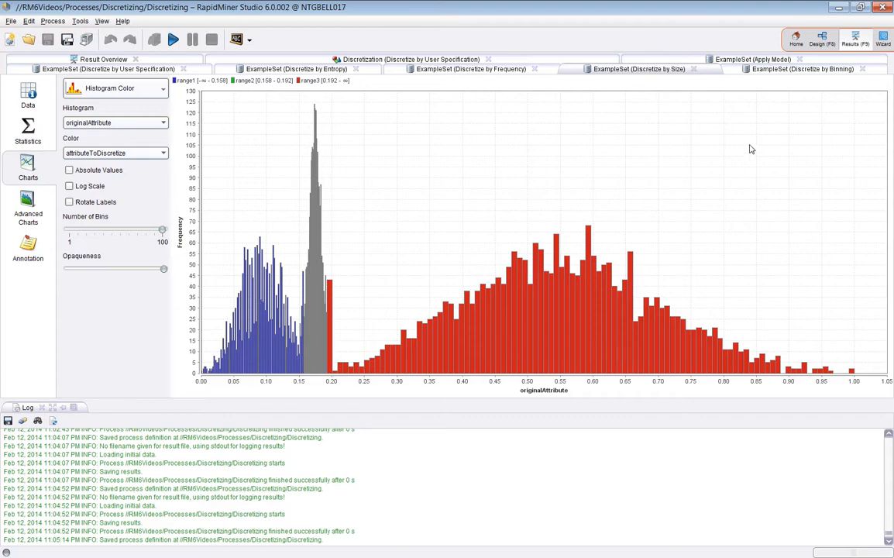
Review the sorting direction and range name type options of the Discretize by Size operator
click(822, 39)
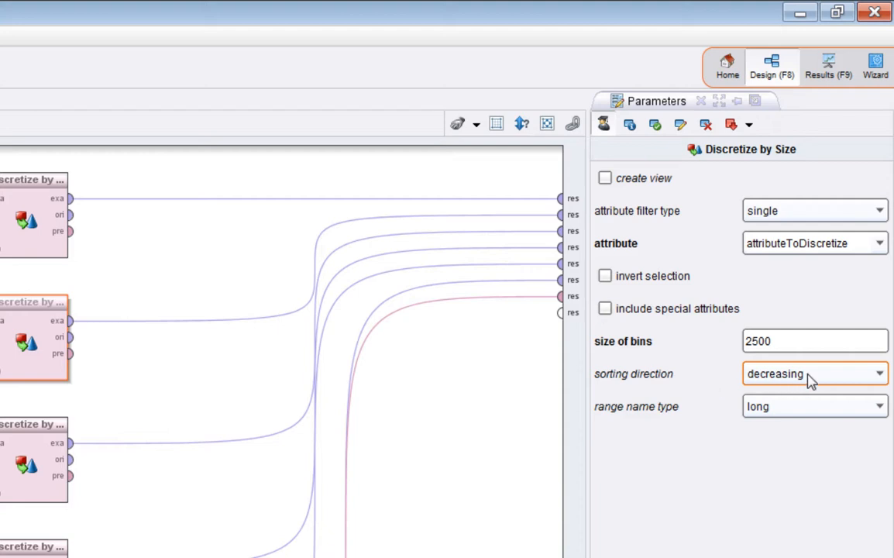
click(881, 375)
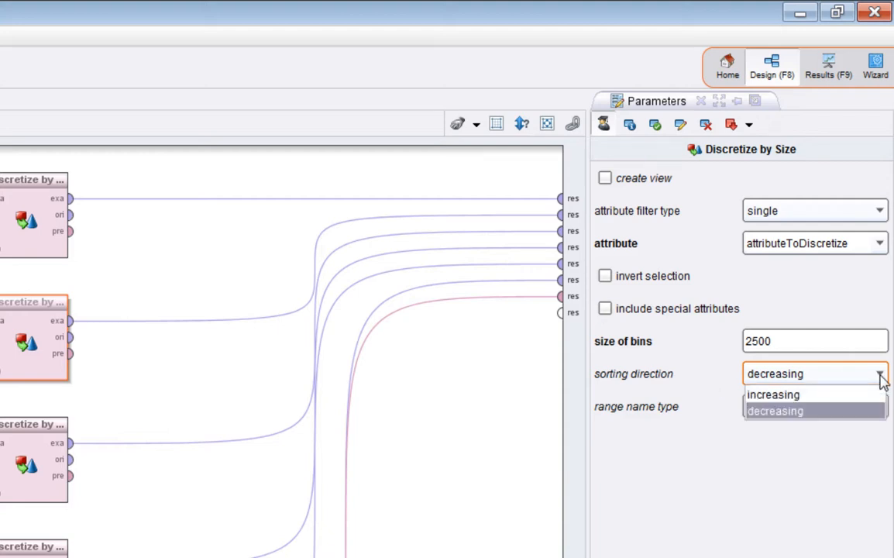
click(881, 376)
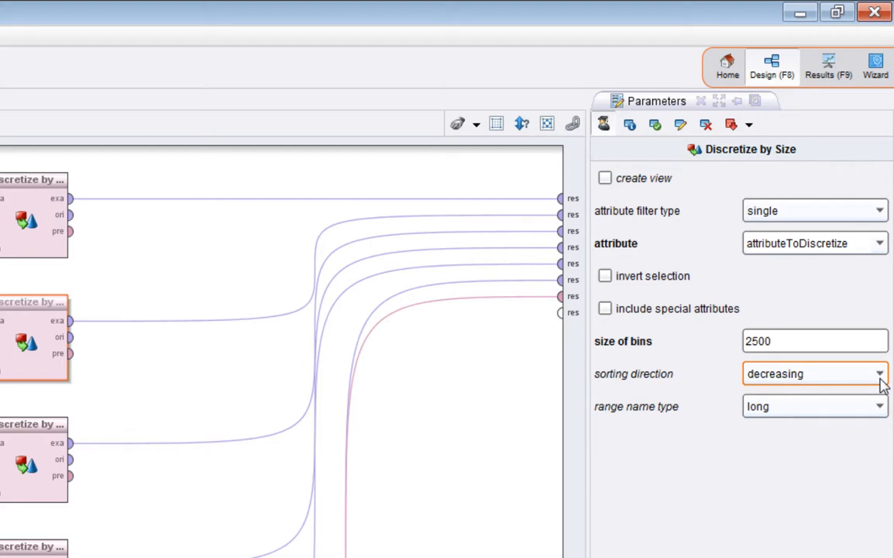
click(881, 408)
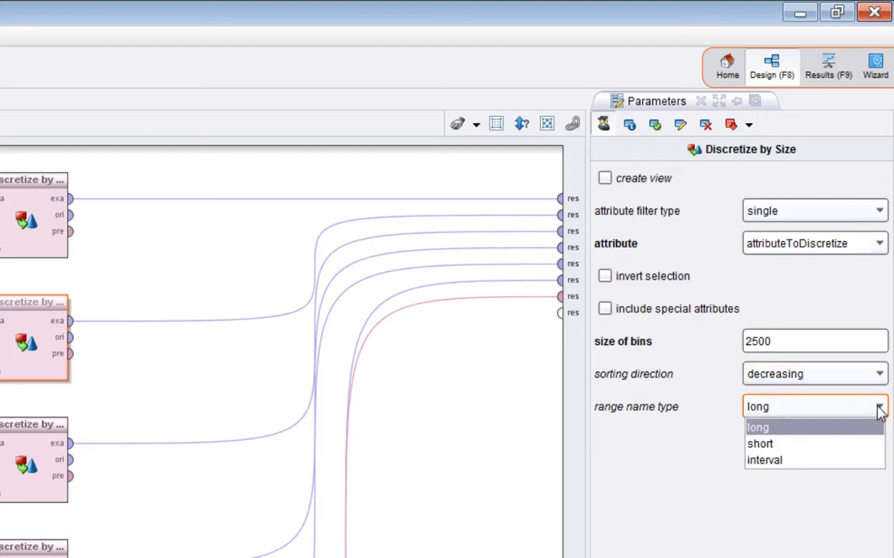
click(881, 409)
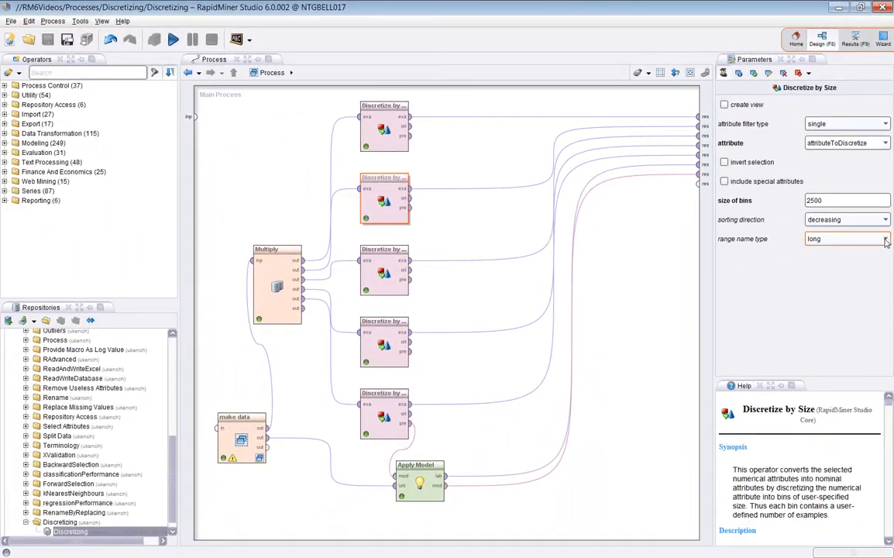
Review the number of bins of the Discretize by Frequency operator and rerun the process to view the statistics of its results
click(363, 254)
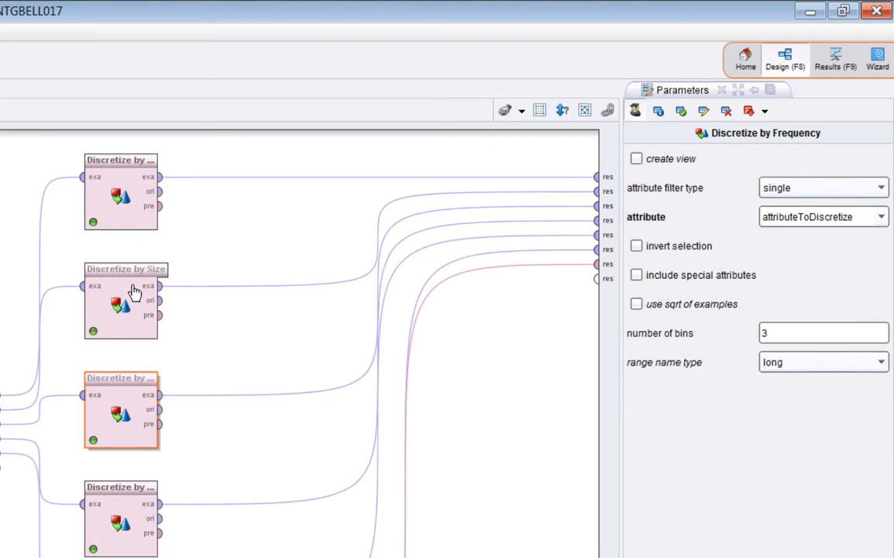
double_click(780, 335)
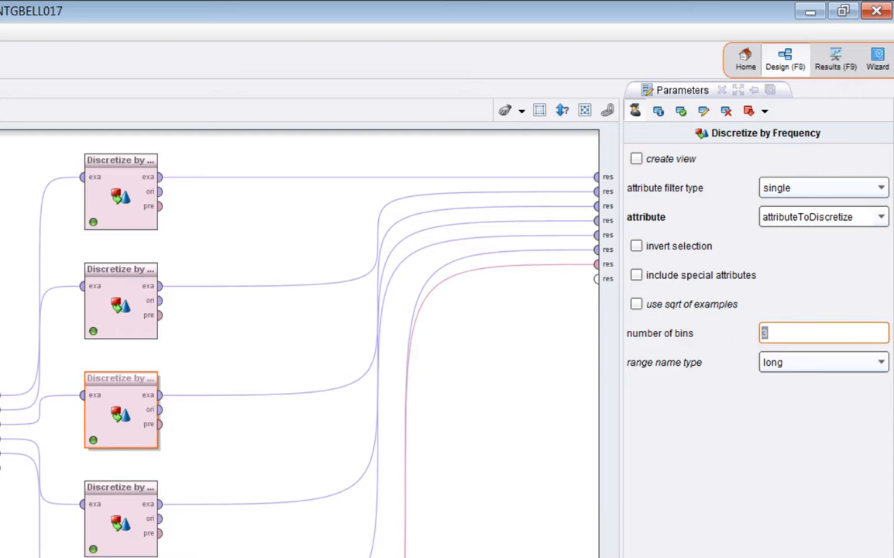
click(173, 40)
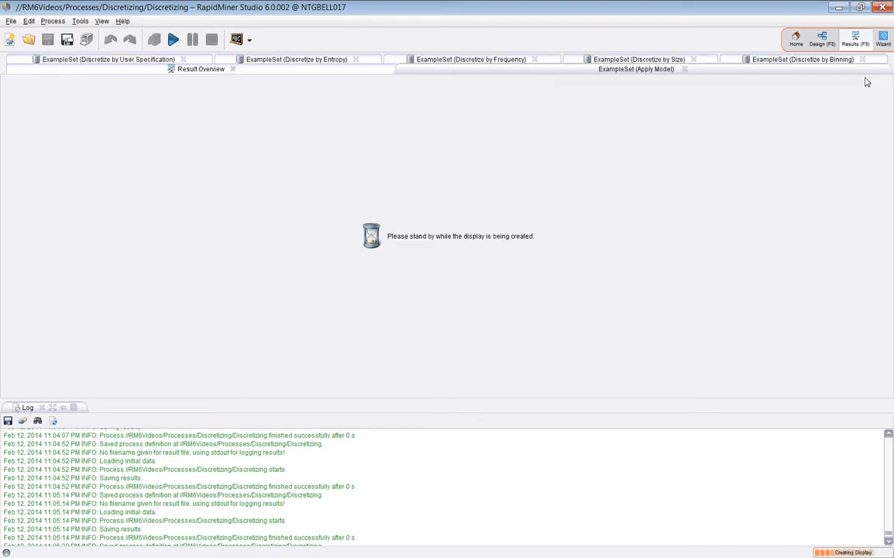
click(501, 62)
click(17, 133)
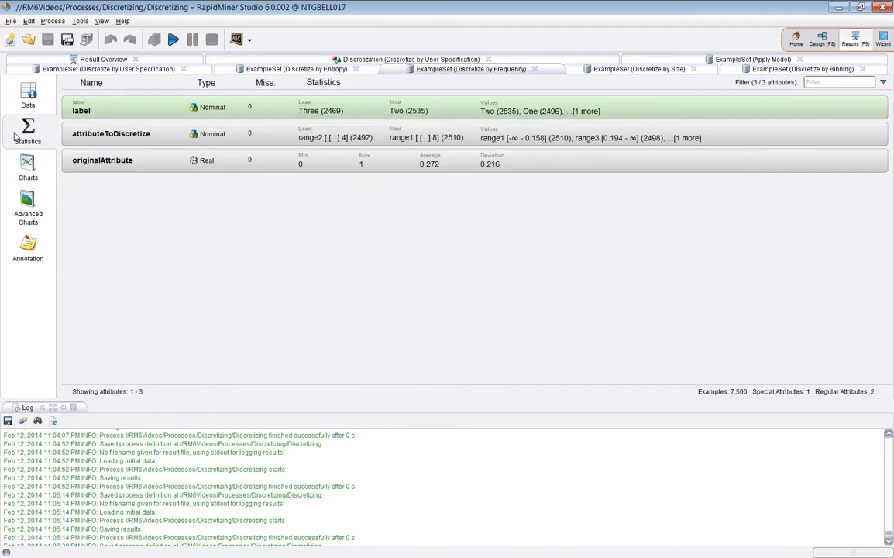
Open the nominal value details of attributeToDiscretize for Discretize by Frequency, sort them by nominal value and compare the absolute counts
click(622, 136)
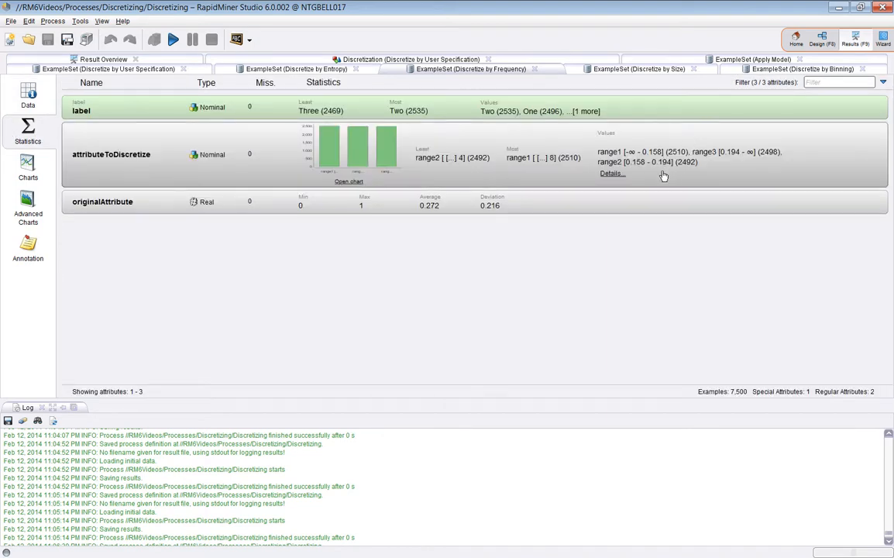
click(611, 174)
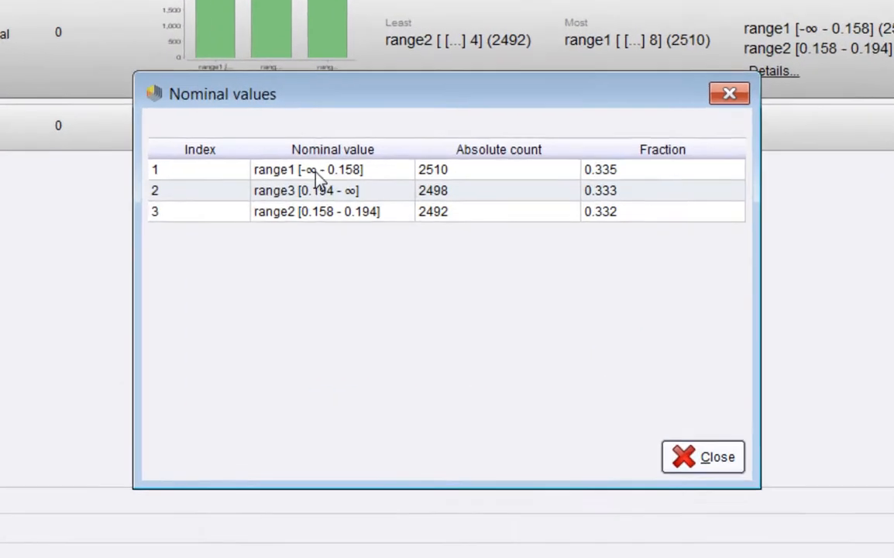
click(363, 194)
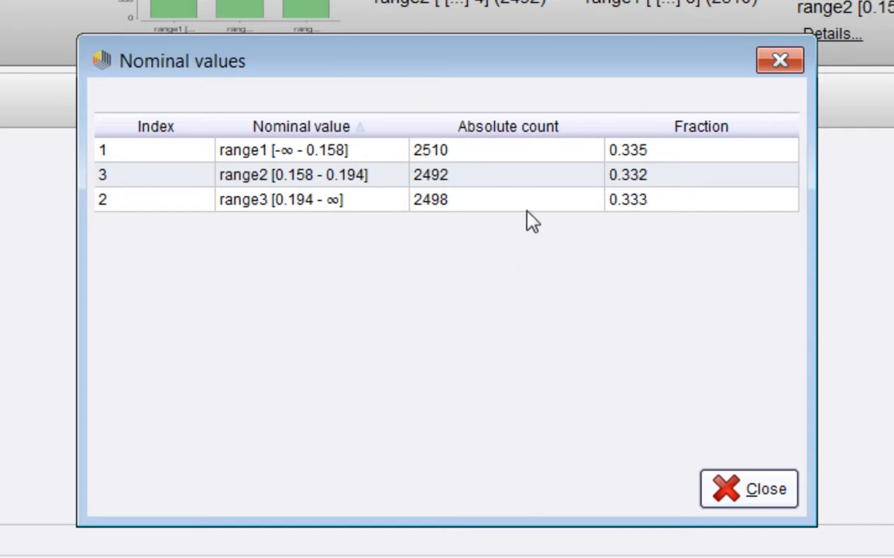
drag(455, 152, 455, 186)
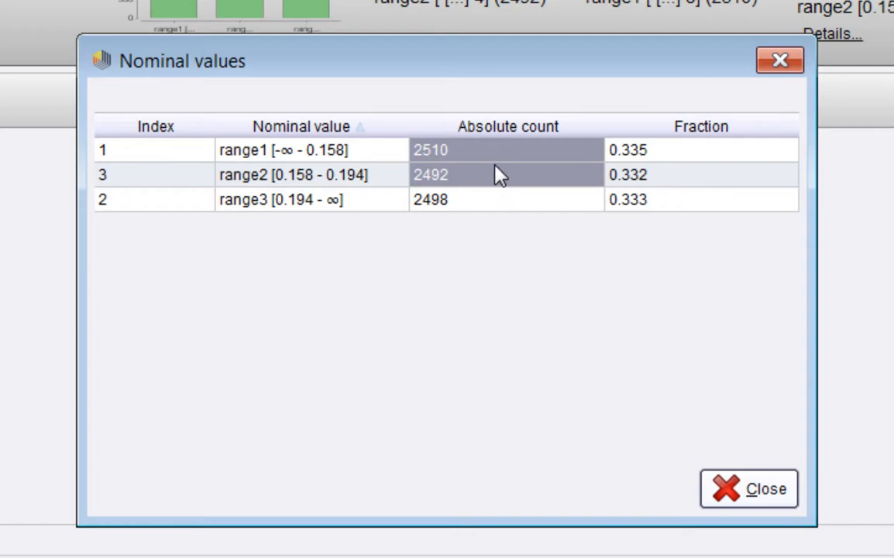
drag(488, 193, 473, 155)
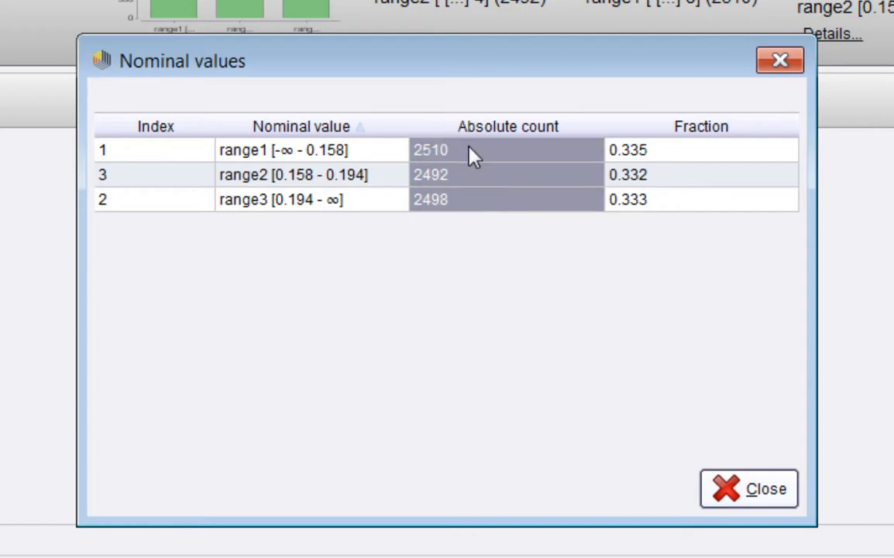
click(709, 502)
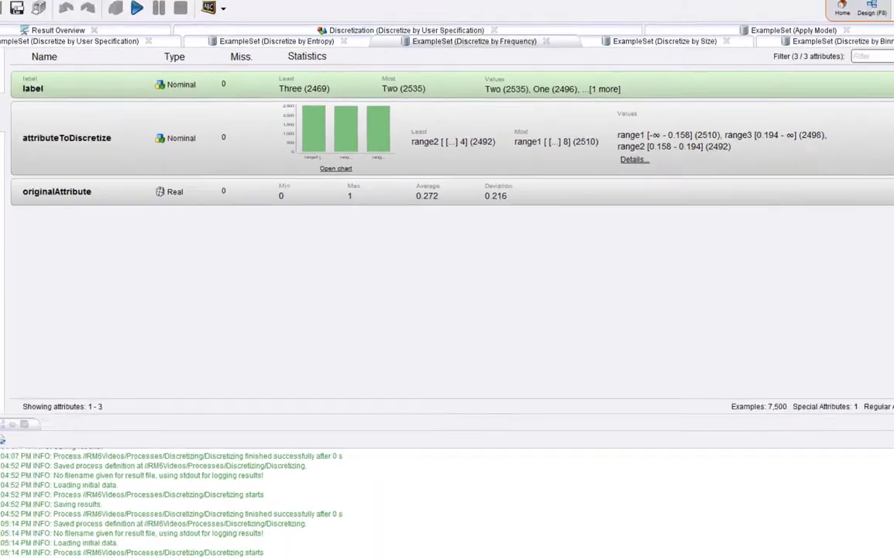
Plot the Discretize by Frequency results as a Histogram Color chart of originalAttribute coloured by attributeToDiscretize
click(31, 159)
click(116, 88)
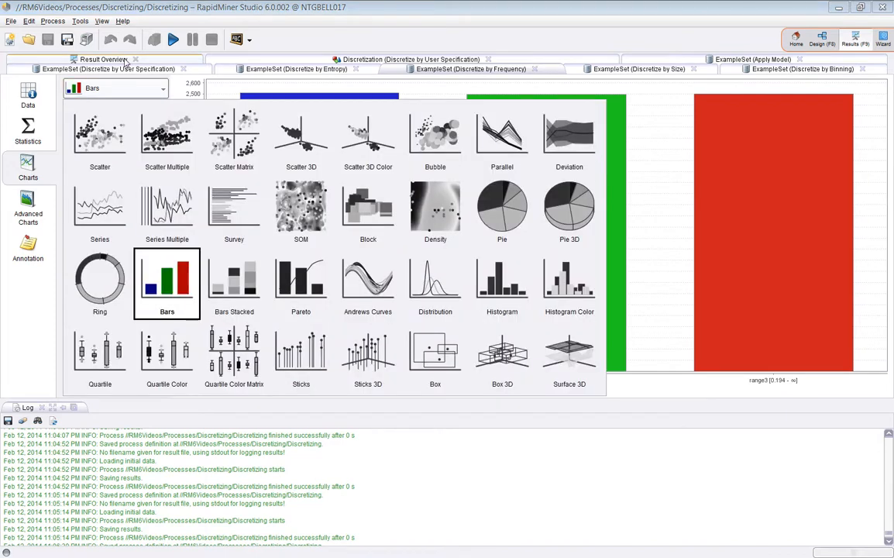
click(577, 303)
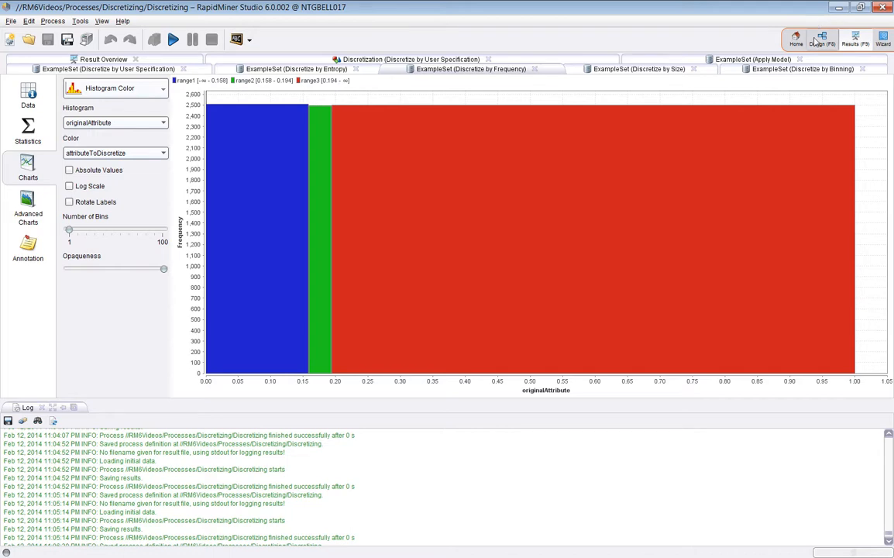
Return to the process design and enable the remove useless option of the Discretize by Entropy operator
key(F8)
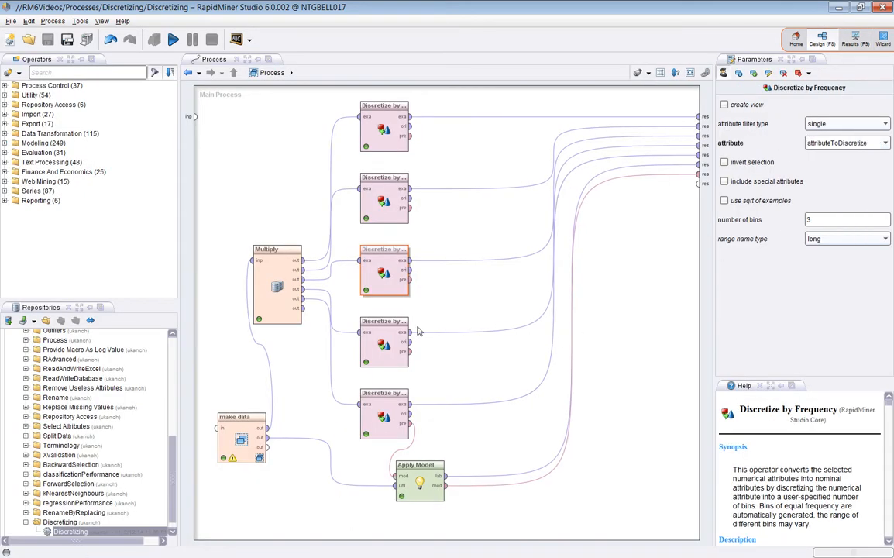
click(385, 346)
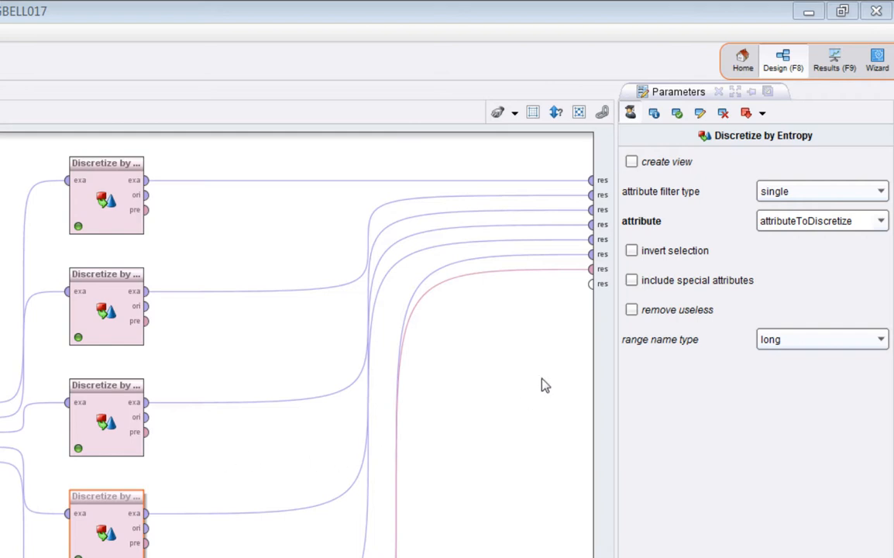
click(678, 318)
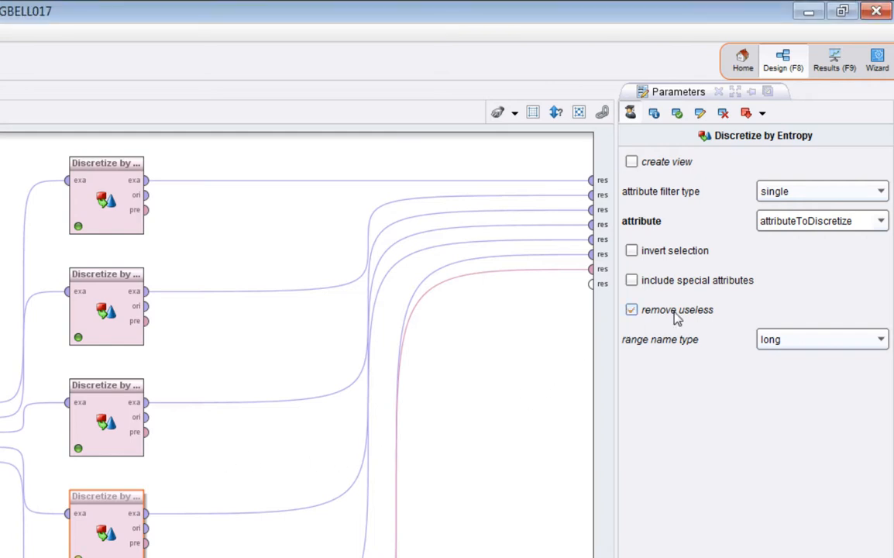
click(677, 317)
mouse_move(682, 314)
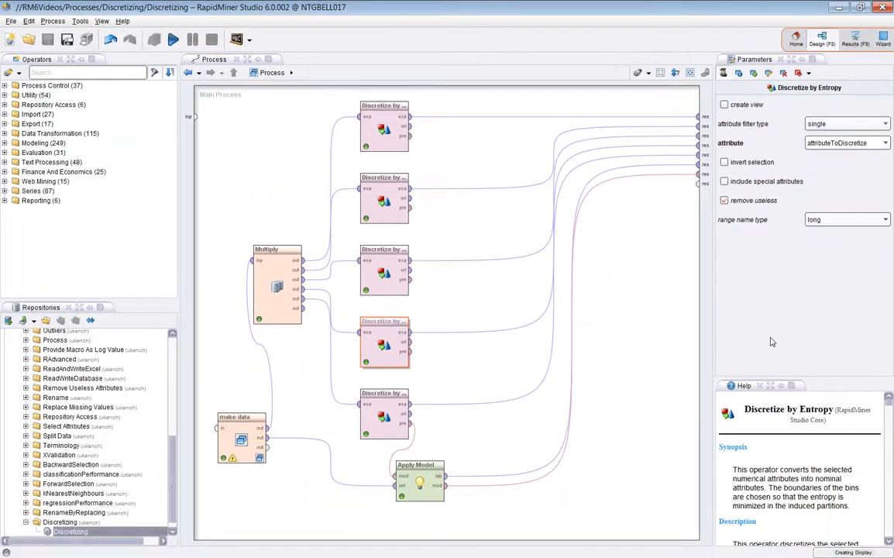
View the Discretize by Entropy statistics and examine the nominal value details of attributeToDiscretize, sorted by nominal value
click(834, 60)
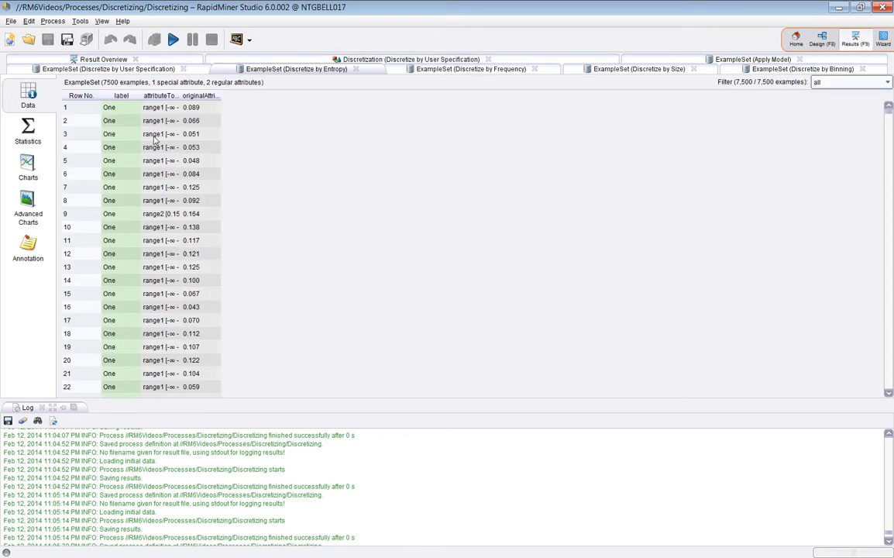
click(18, 133)
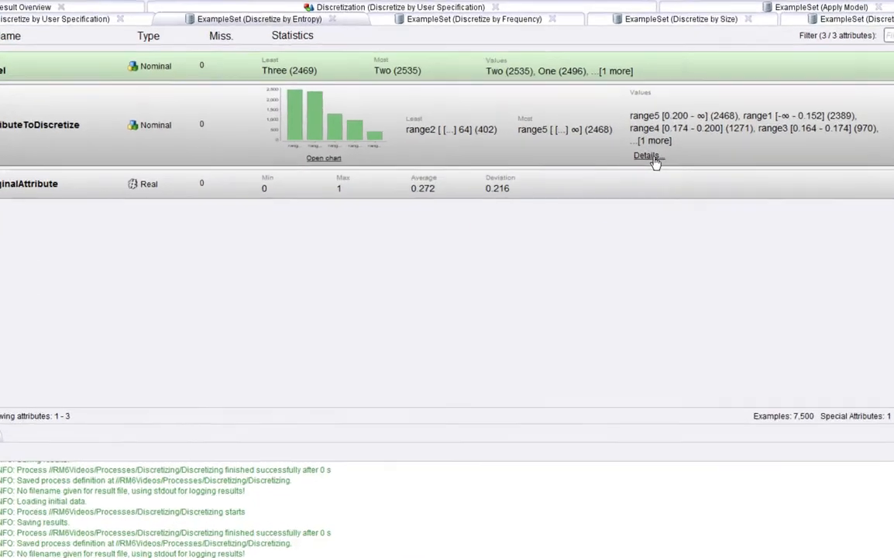
click(612, 179)
click(355, 131)
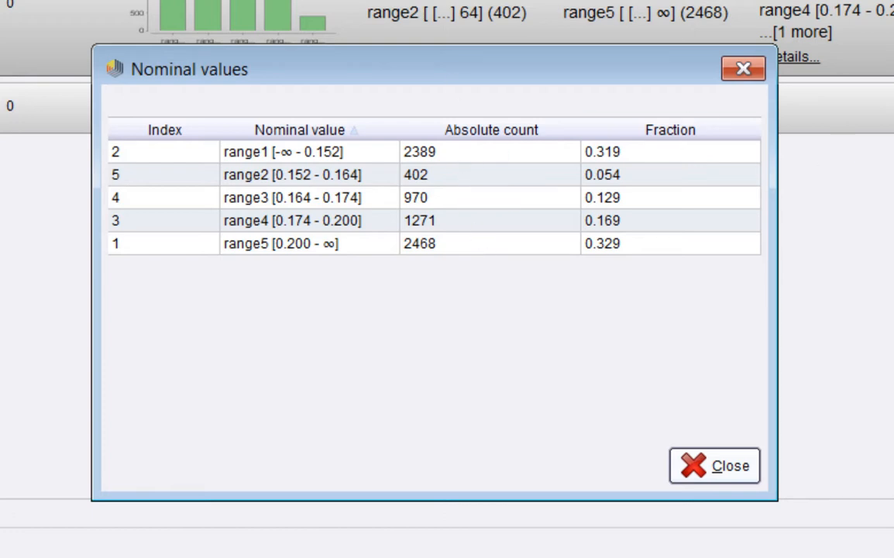
click(714, 466)
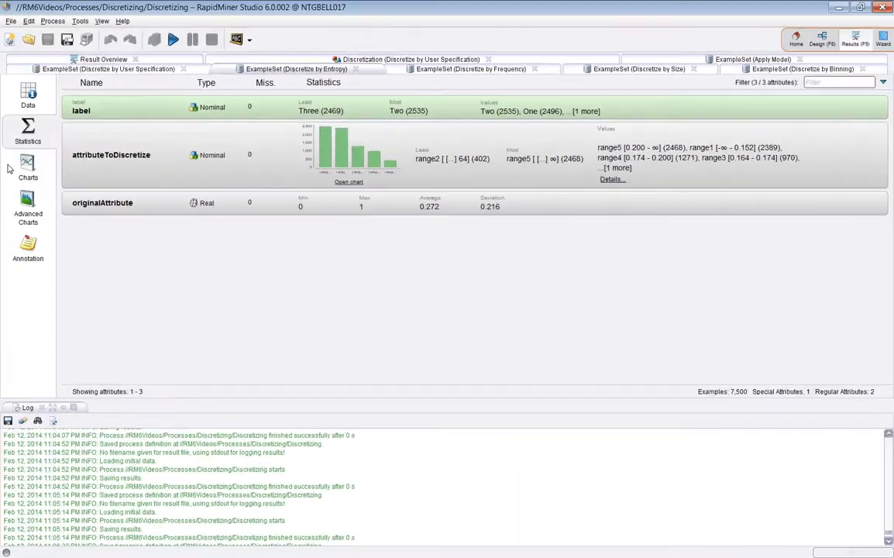
Plot the Discretize by Entropy results as a Histogram Color chart of originalAttribute coloured by attributeToDiscretize, comparing 100 bins with 1 bin
click(28, 168)
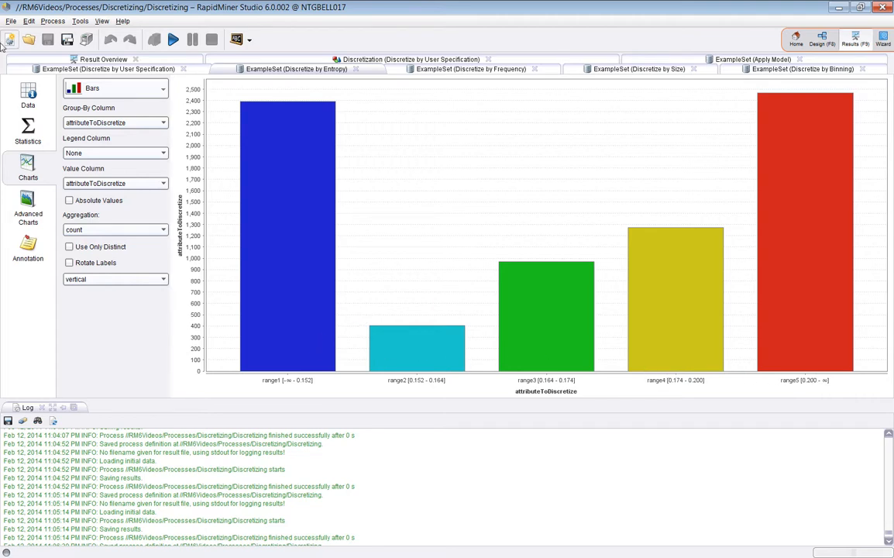
click(163, 88)
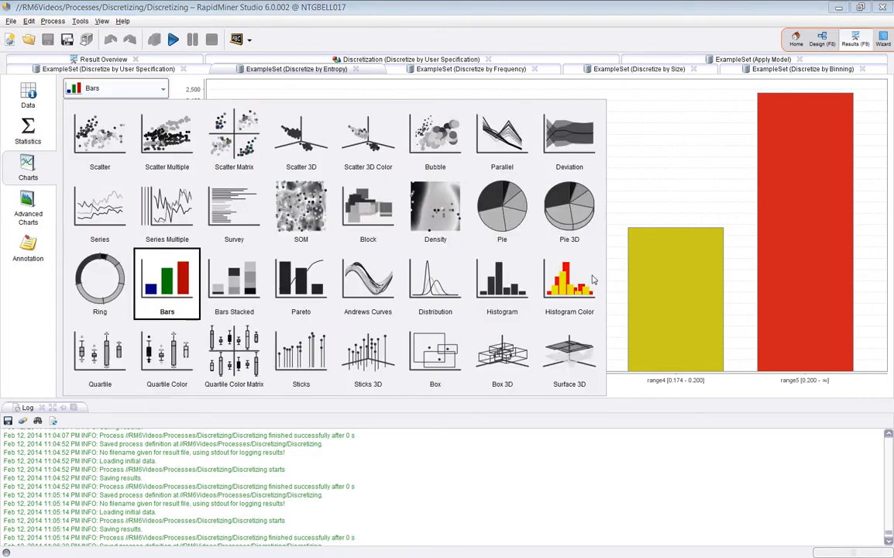
click(513, 256)
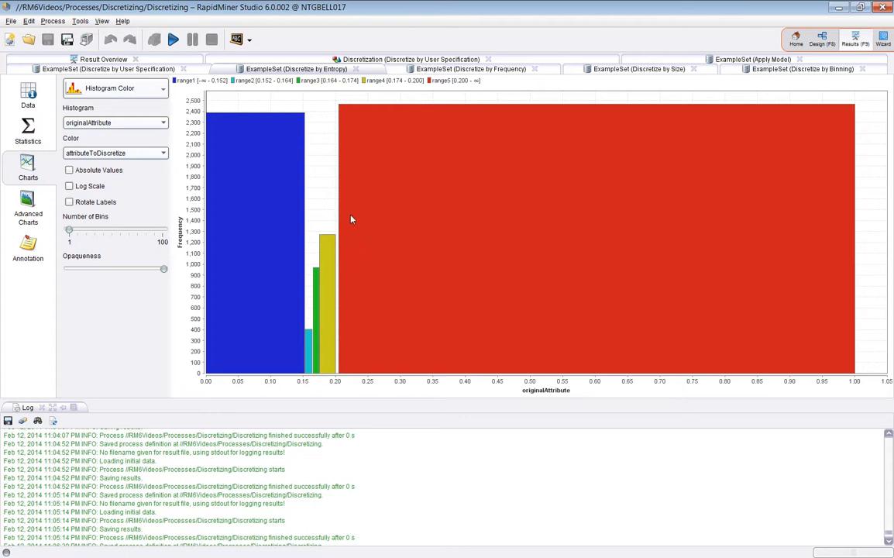
drag(70, 233, 240, 373)
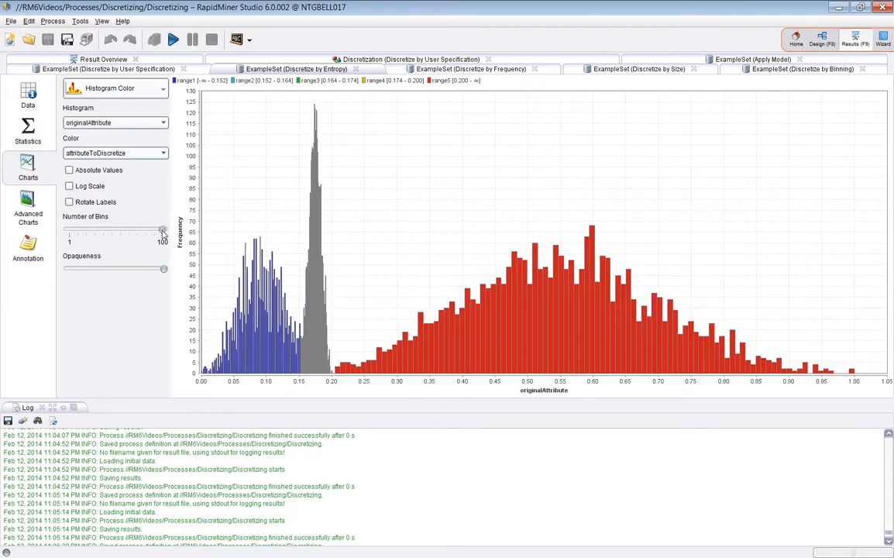
drag(162, 231, 44, 233)
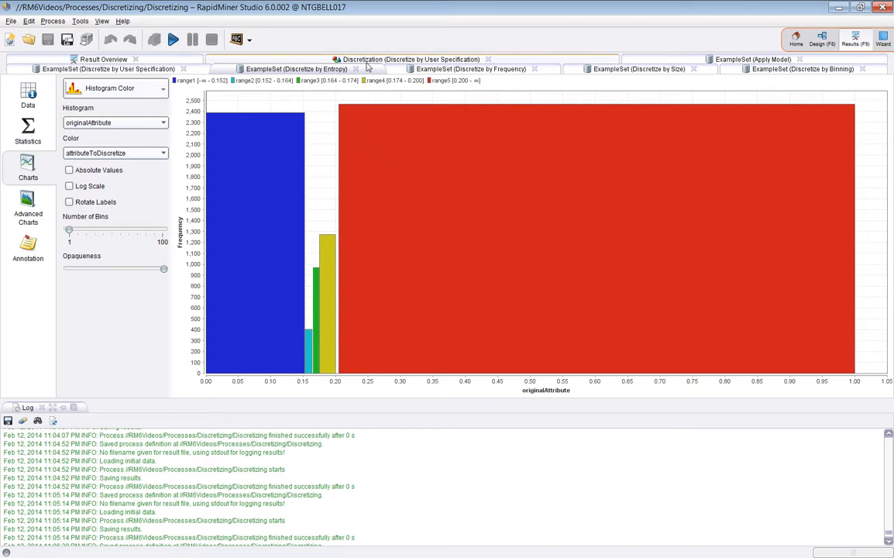
Review the class names and upper limits of the Discretize by User Specification operator, apply the list and run the process
click(822, 41)
click(382, 404)
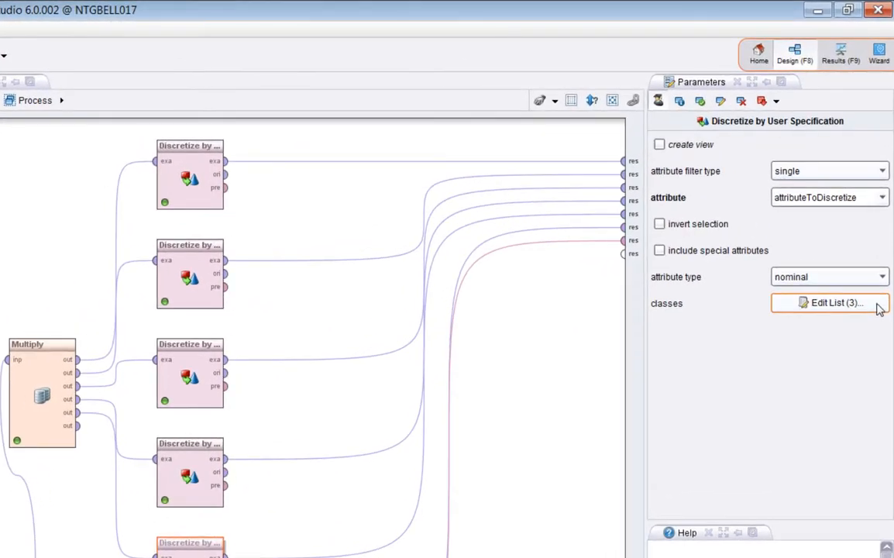
click(877, 306)
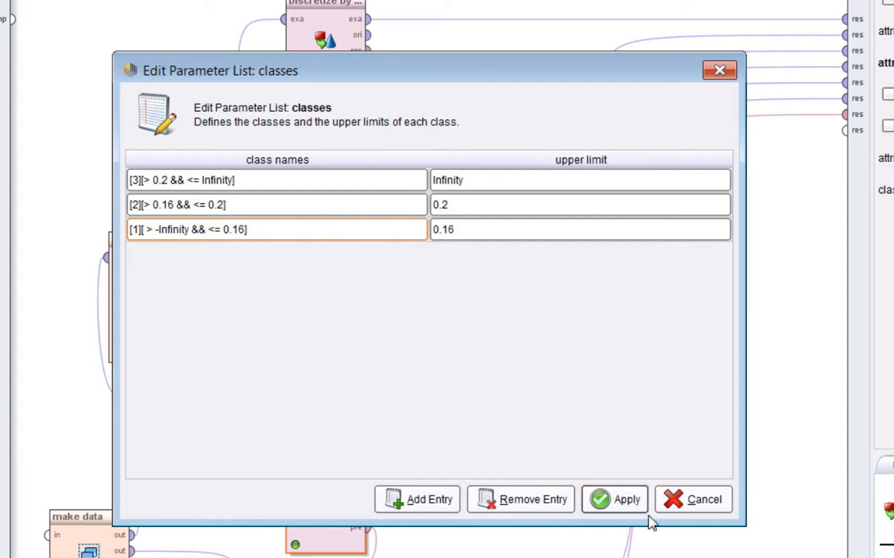
click(623, 500)
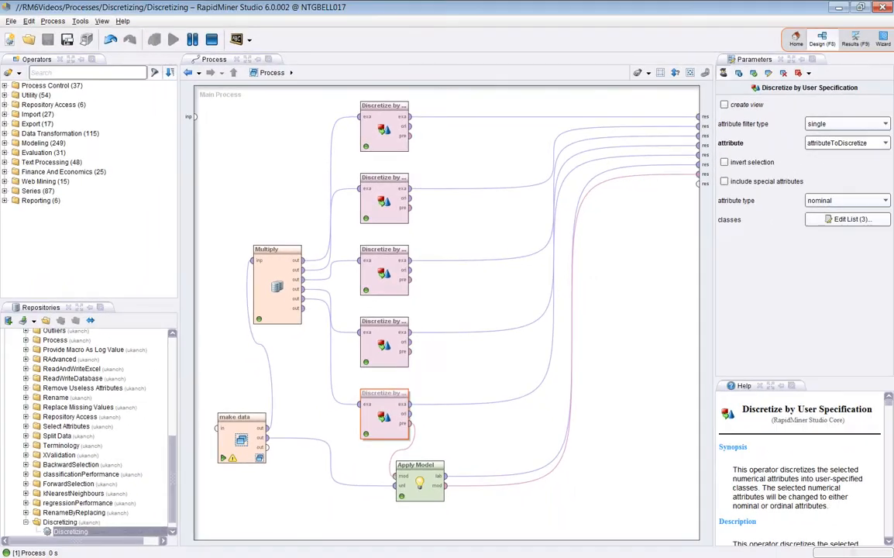
key(F11)
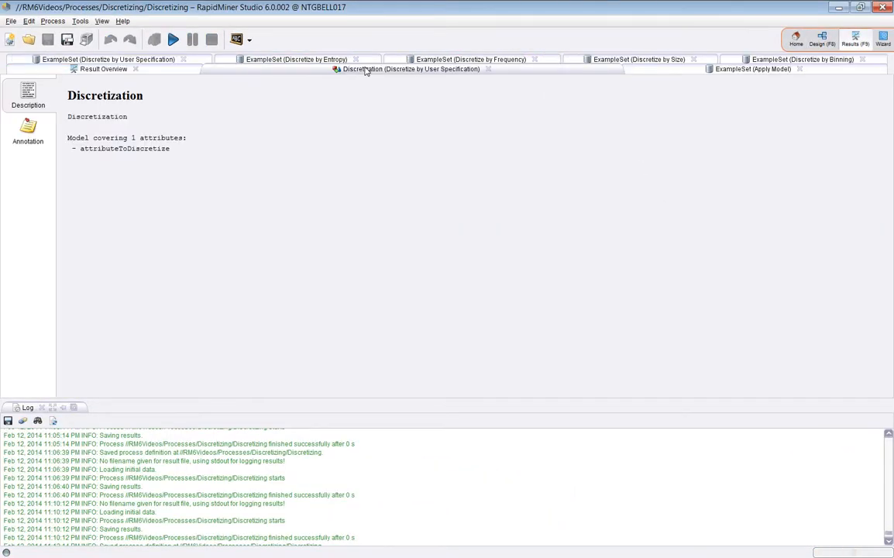
Show the Discretize by User Specification example set with widened attribute columns, sorted ascending by originalAttribute
click(140, 59)
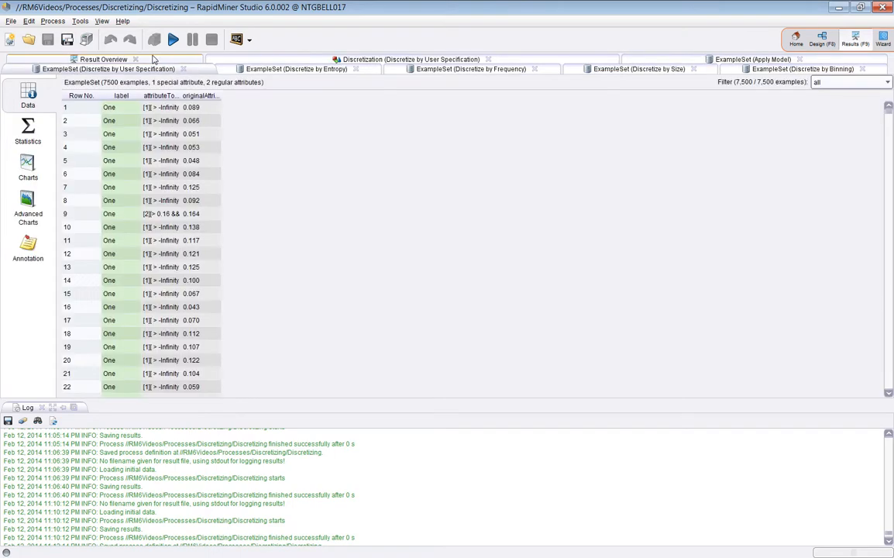
drag(145, 95, 389, 96)
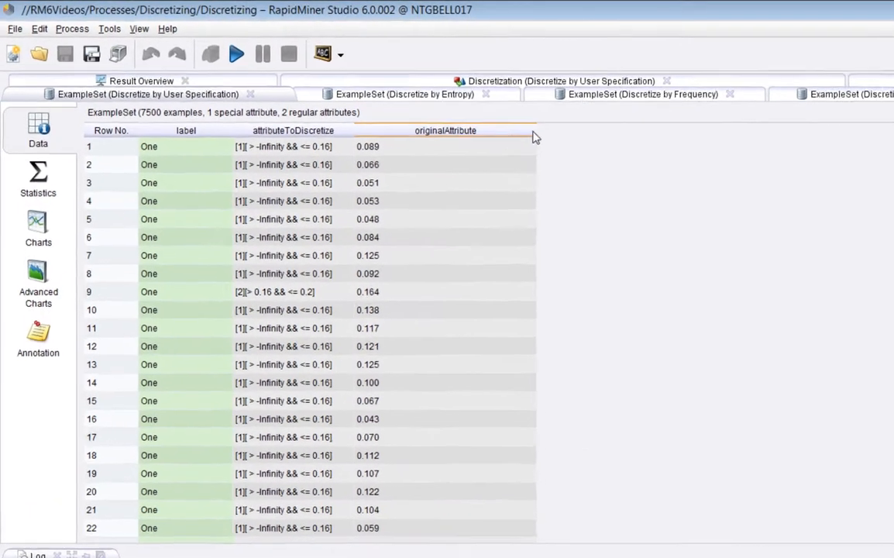
click(415, 135)
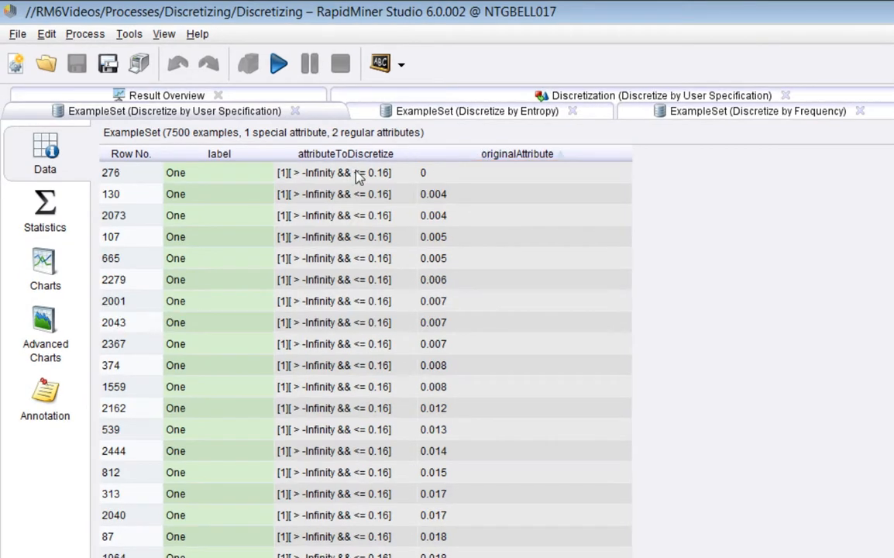
Examine the sorted rows up to the 0.16 class limit and highlight the two rows where attributeToDiscretize changes class
click(474, 180)
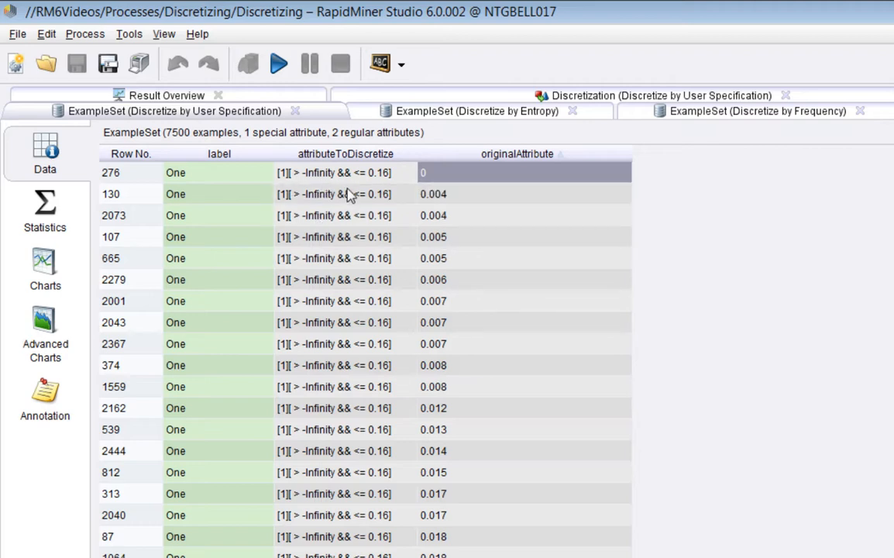
scroll(465, 213, down, 4)
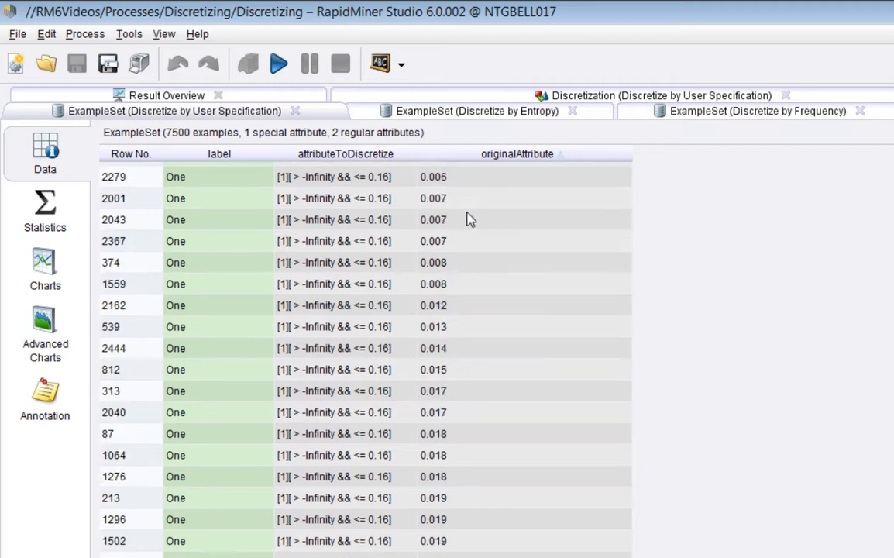
scroll(803, 245, down, 3)
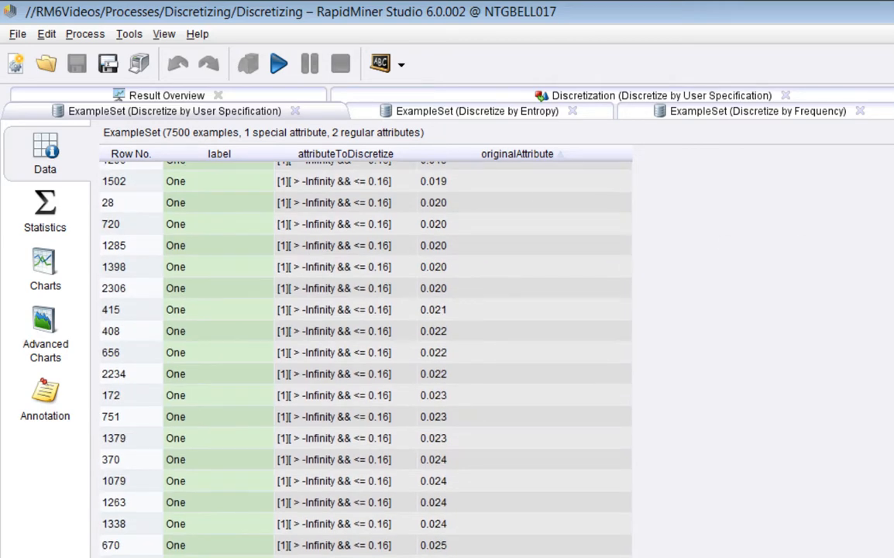
scroll(364, 348, down, 20)
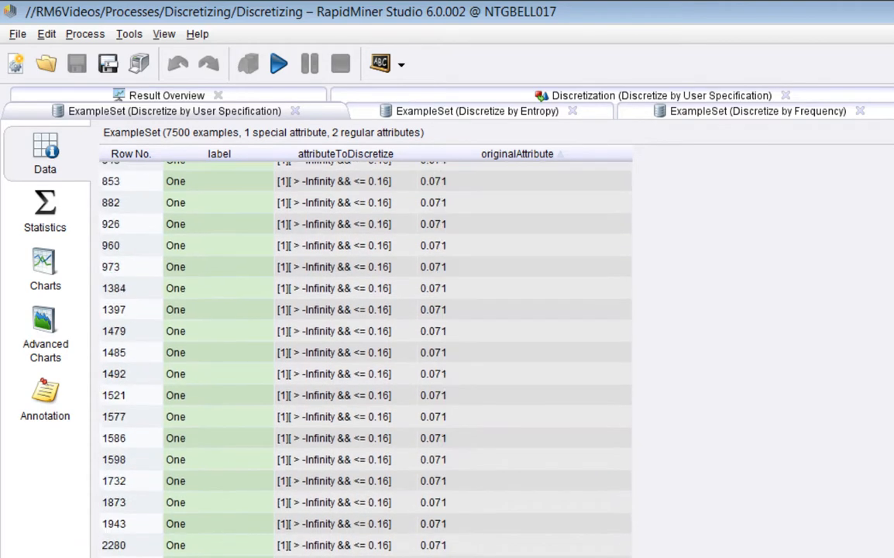
scroll(364, 349, down, 20)
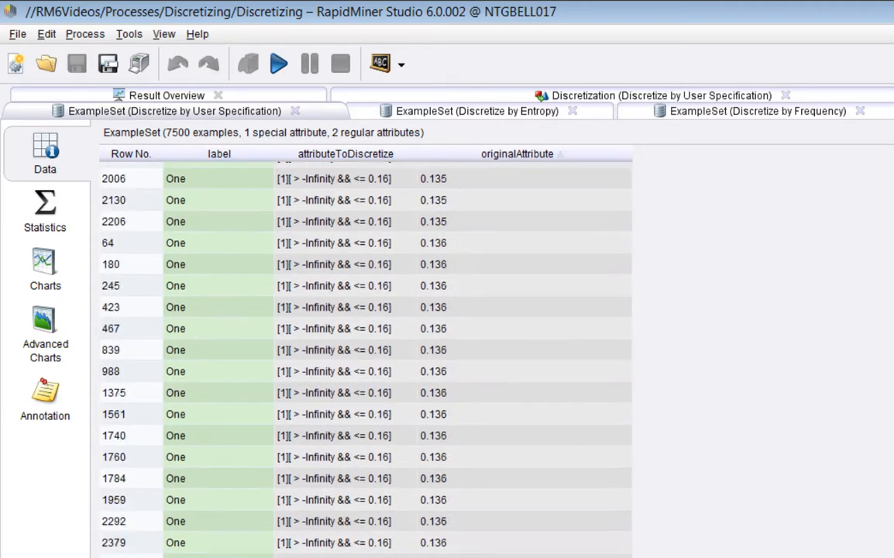
scroll(365, 348, up, 3)
scroll(364, 348, up, 8)
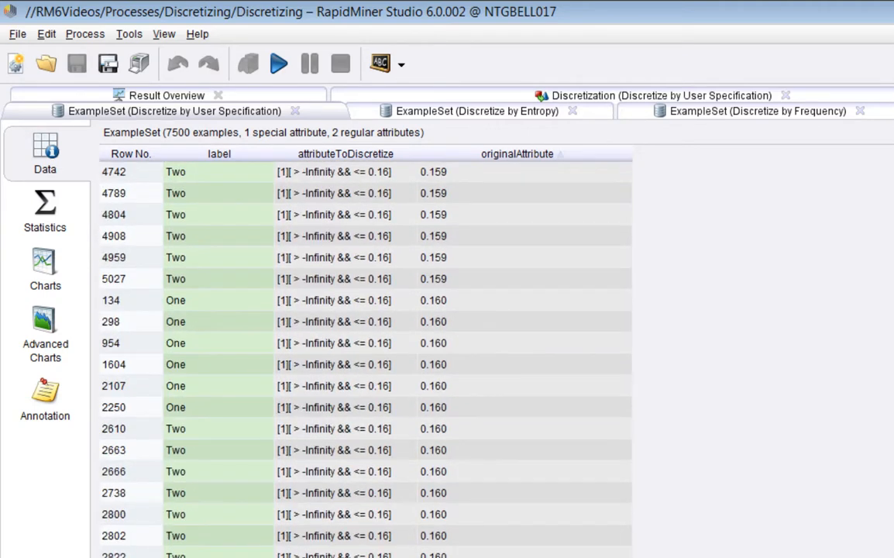
scroll(659, 416, down, 6)
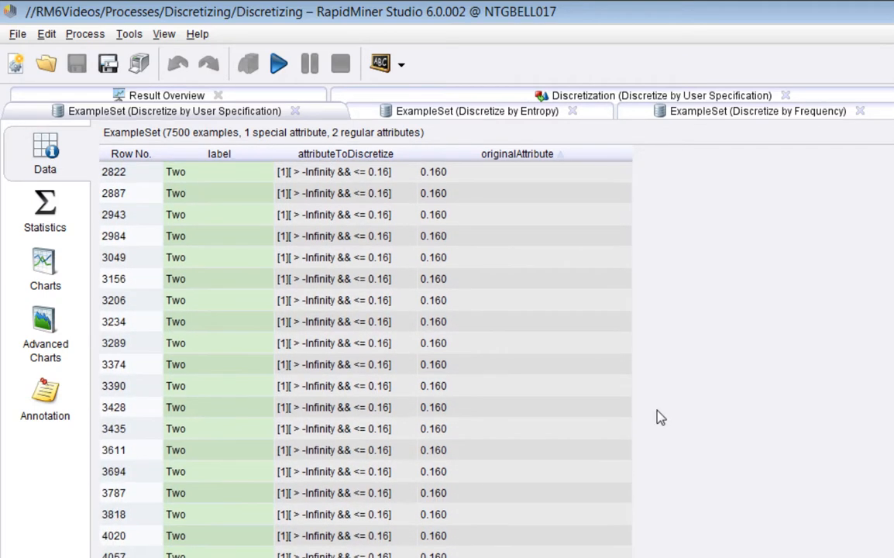
scroll(659, 417, down, 7)
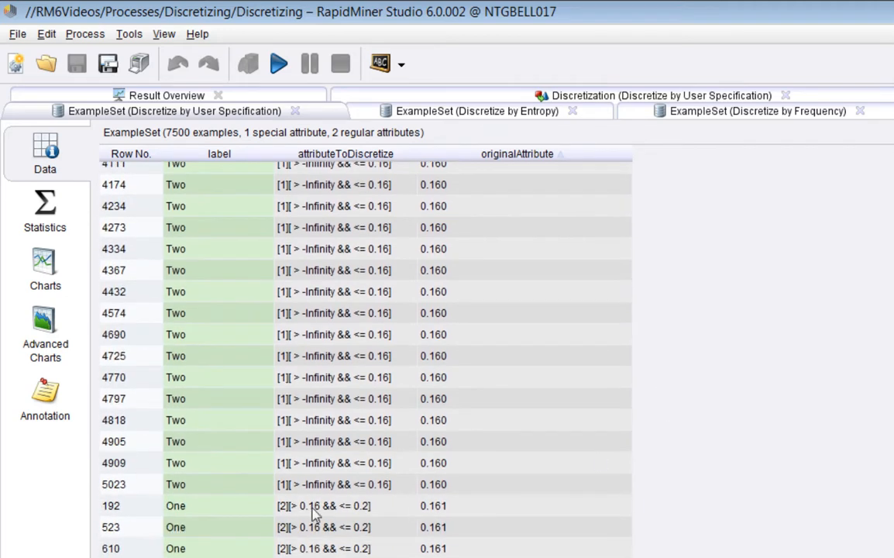
drag(310, 485, 719, 505)
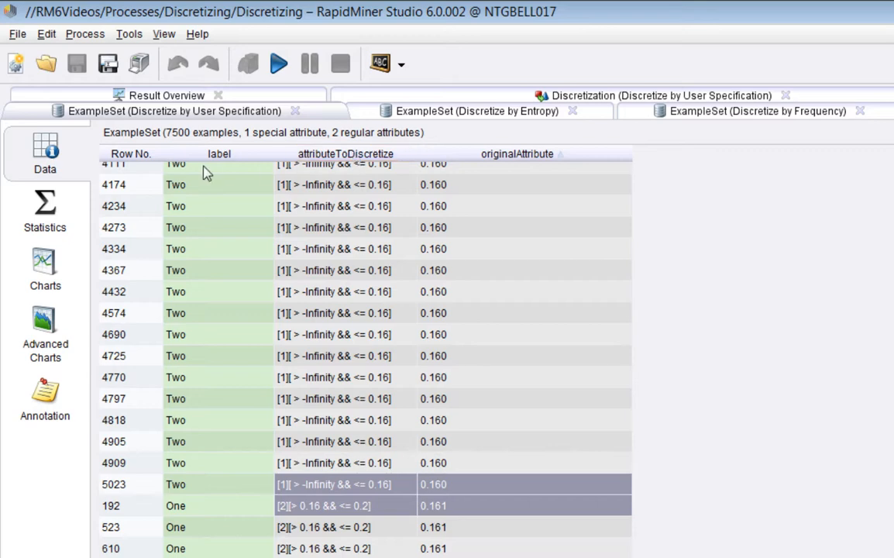
Inspect the Discretize by User Specification statistics and compare the nominal value counts of attributeToDiscretize, sorted by nominal value
click(35, 222)
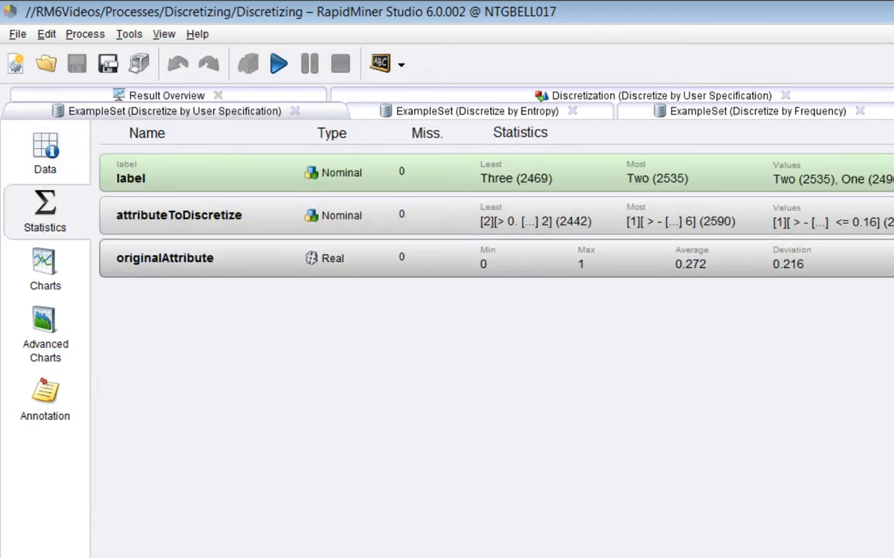
click(202, 216)
click(888, 258)
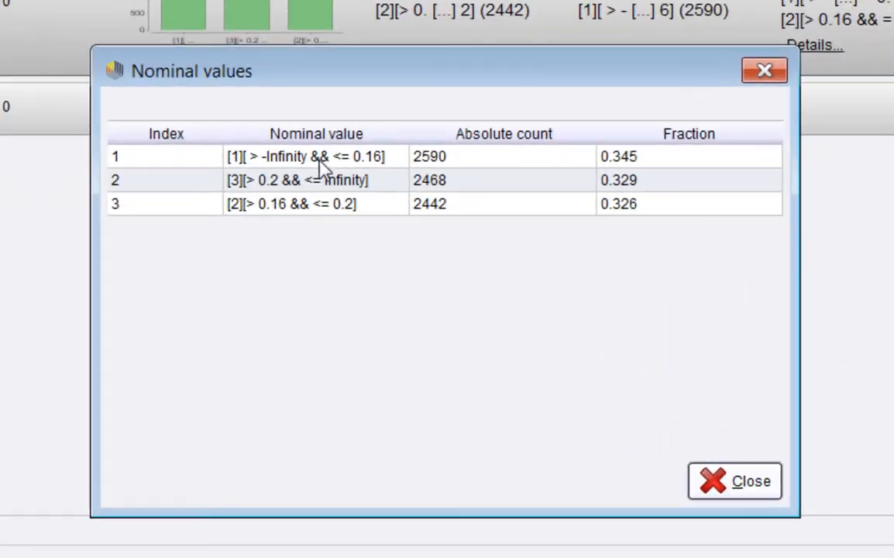
click(359, 184)
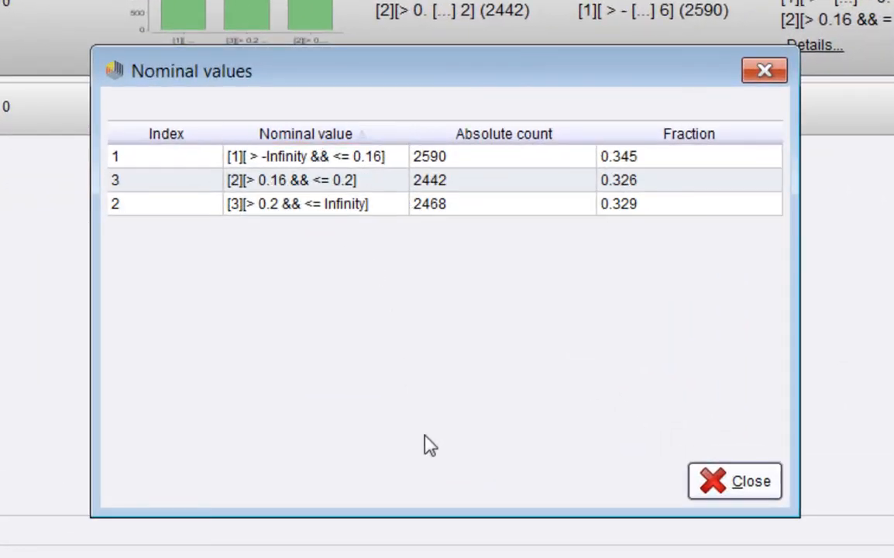
click(725, 490)
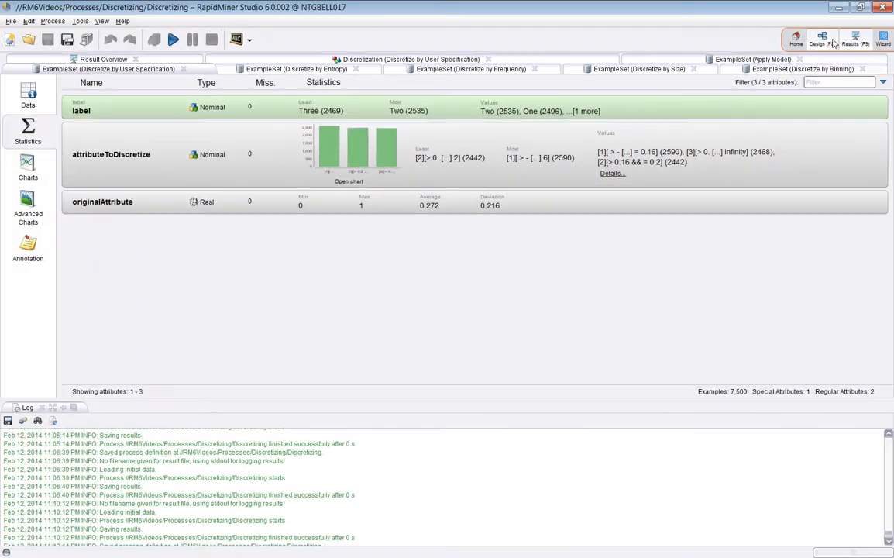
Return to the process design and review the Apply Model, Discretize by Frequency and make data operators and their connections
click(832, 39)
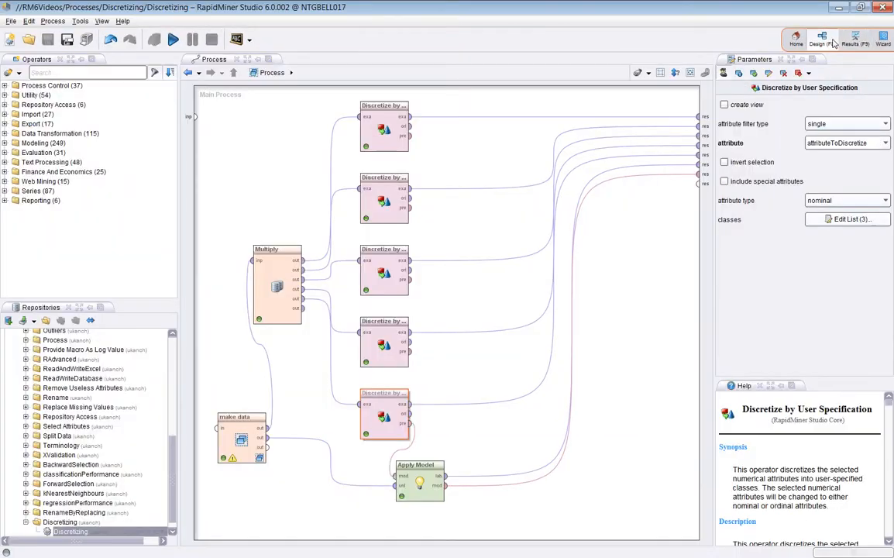
click(435, 475)
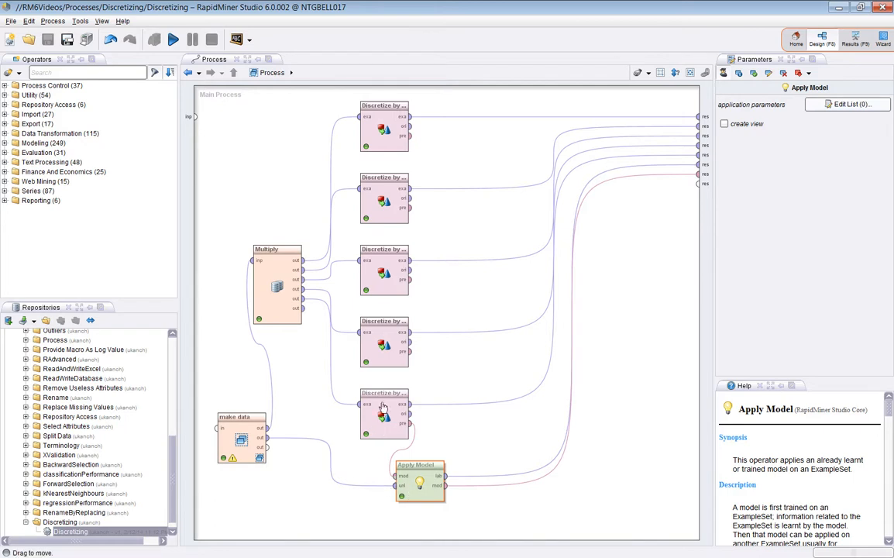
click(412, 284)
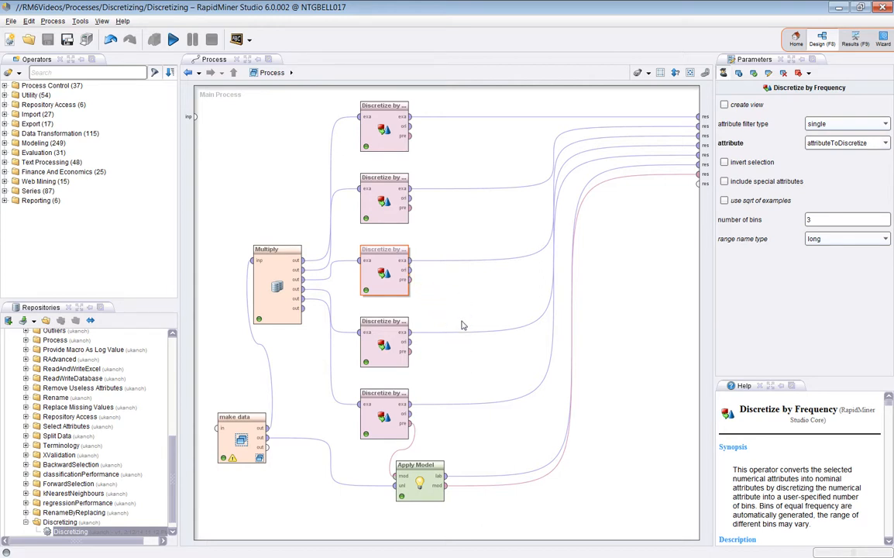
click(418, 477)
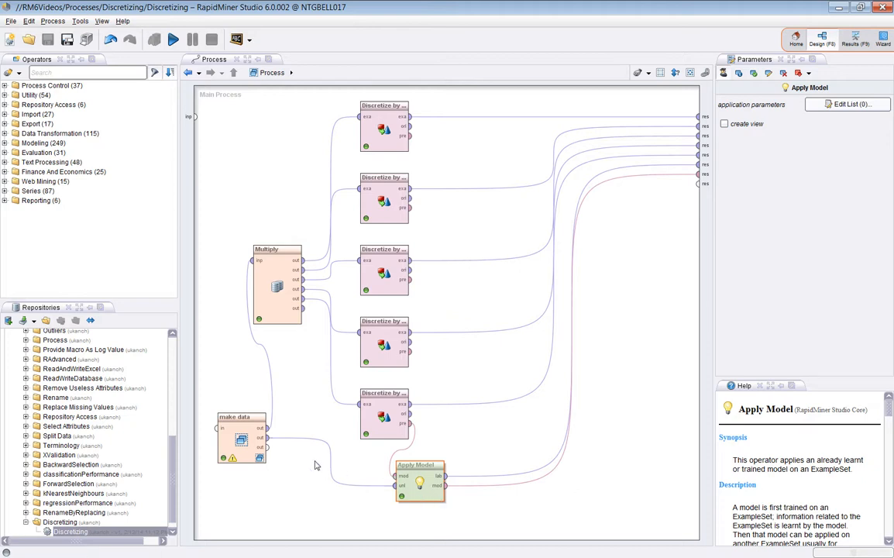
click(243, 440)
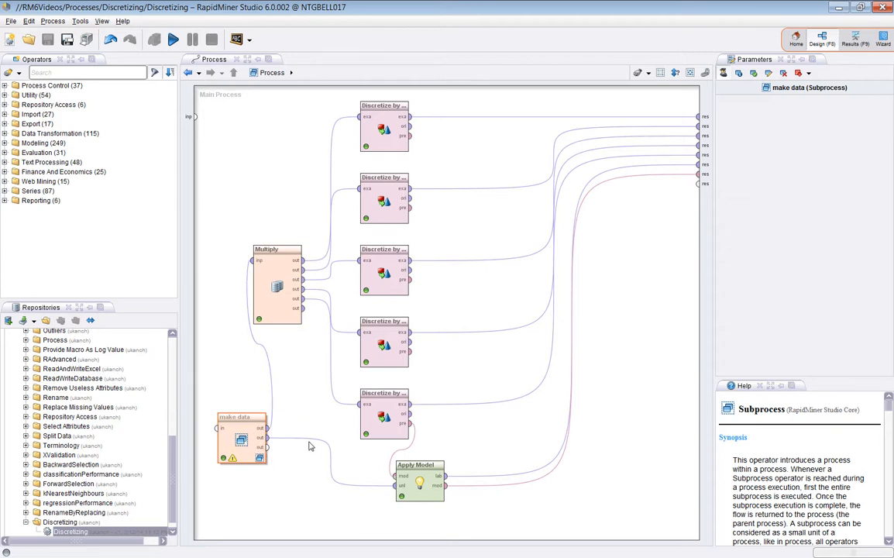
Set a breakpoint before the Apply Model operator and run the process
click(417, 495)
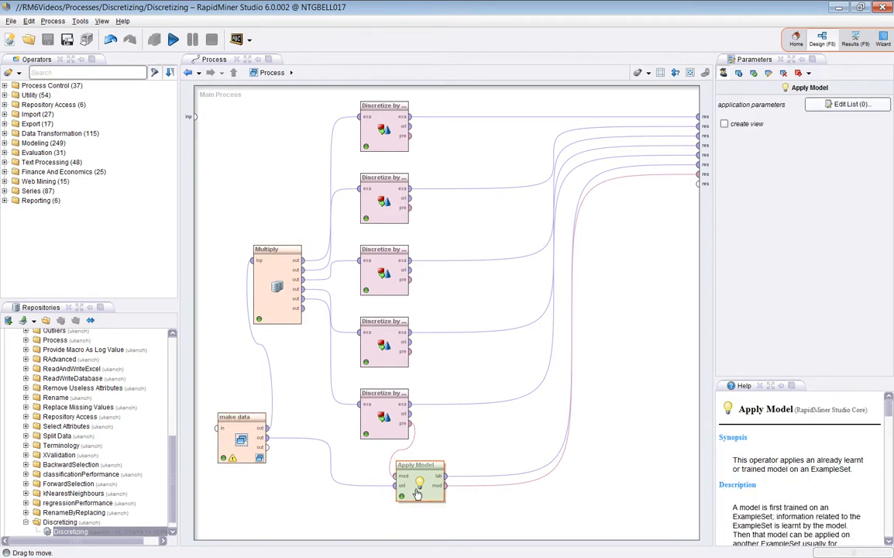
right_click(417, 494)
click(426, 505)
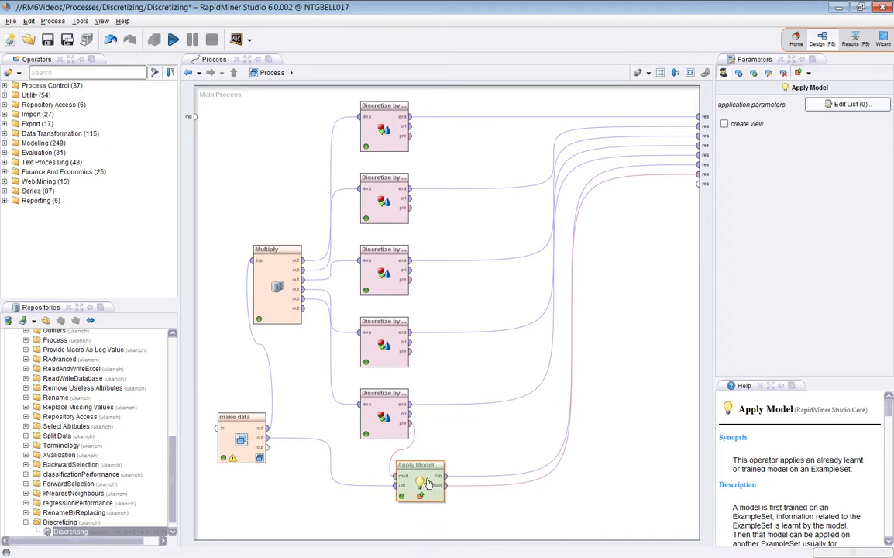
click(171, 43)
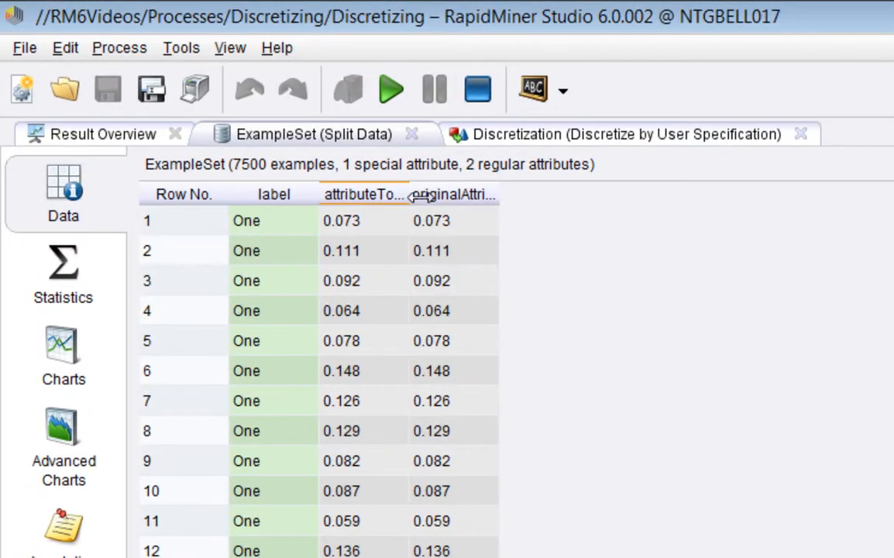
Widen the attributeToDiscretize and originalAttribute columns of the Split Data example set so their full names fit
drag(418, 196, 469, 196)
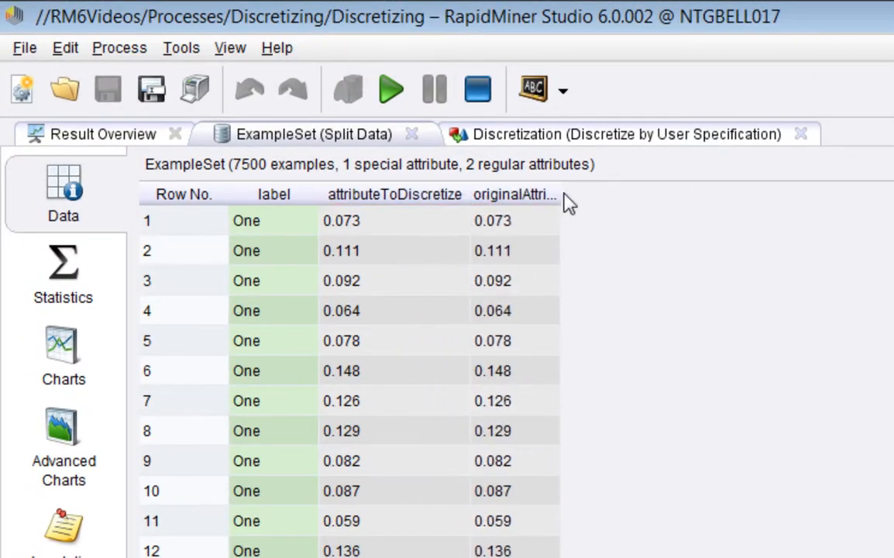
drag(568, 199, 716, 199)
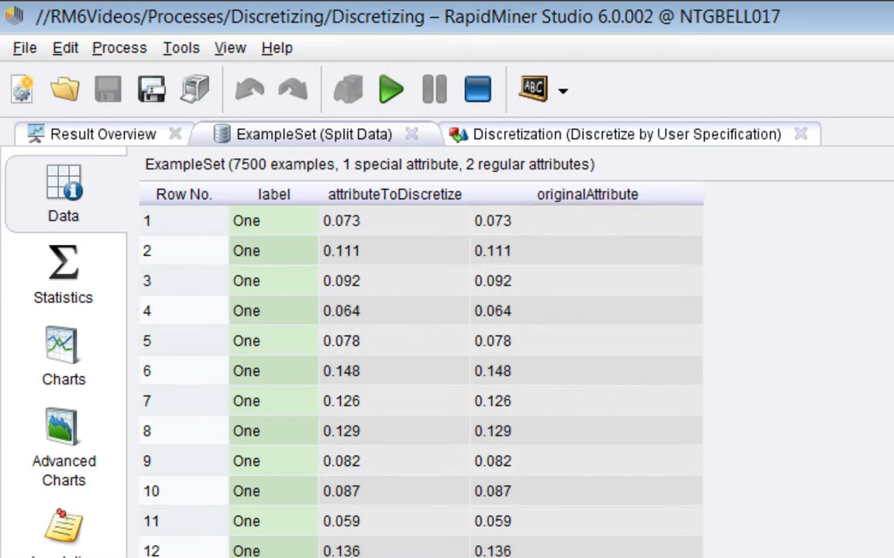
Check the description of the Discretize by User Specification model and resume the process from the breakpoint
click(555, 138)
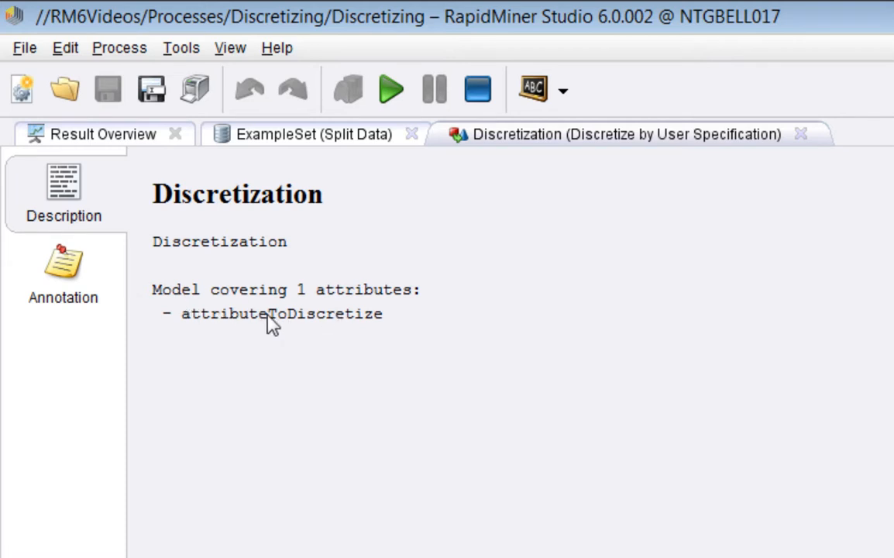
click(391, 89)
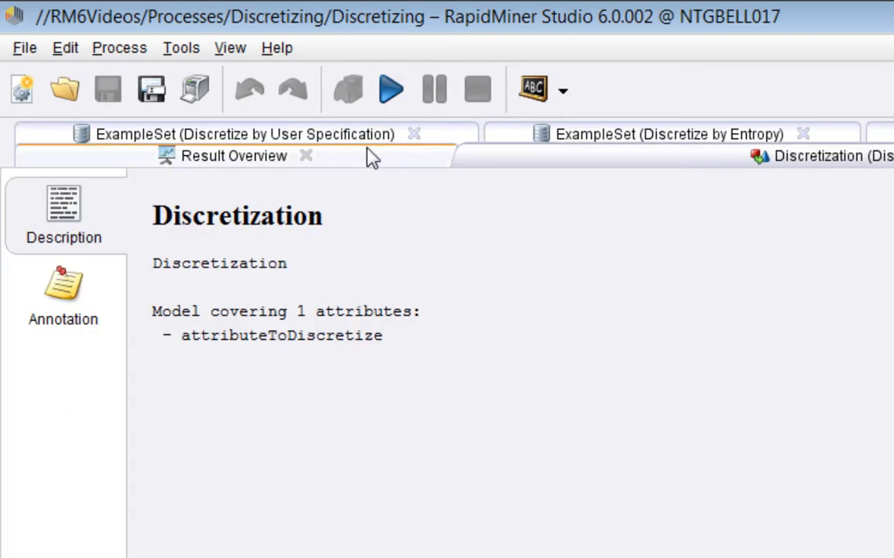
Show the Apply Model example set and widen its attributeToDiscretize and originalAttribute columns to fit their contents
click(370, 143)
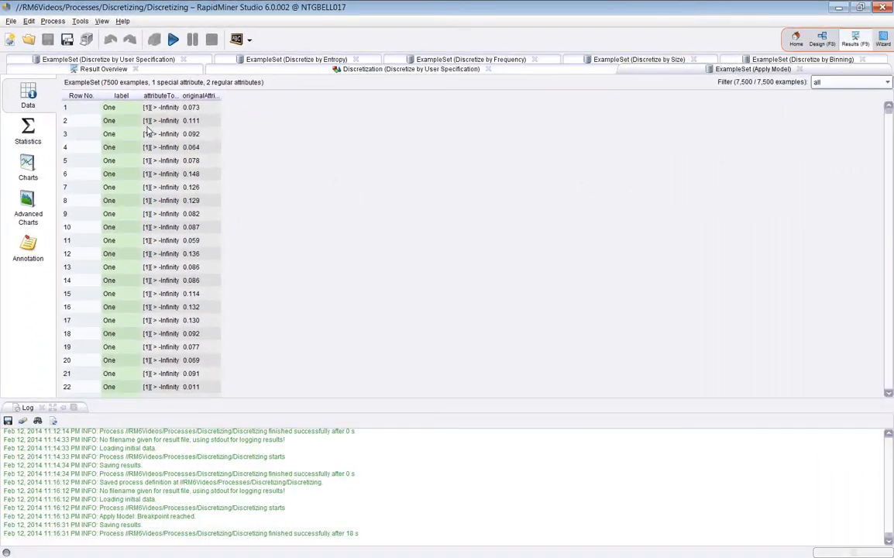
drag(180, 95, 249, 100)
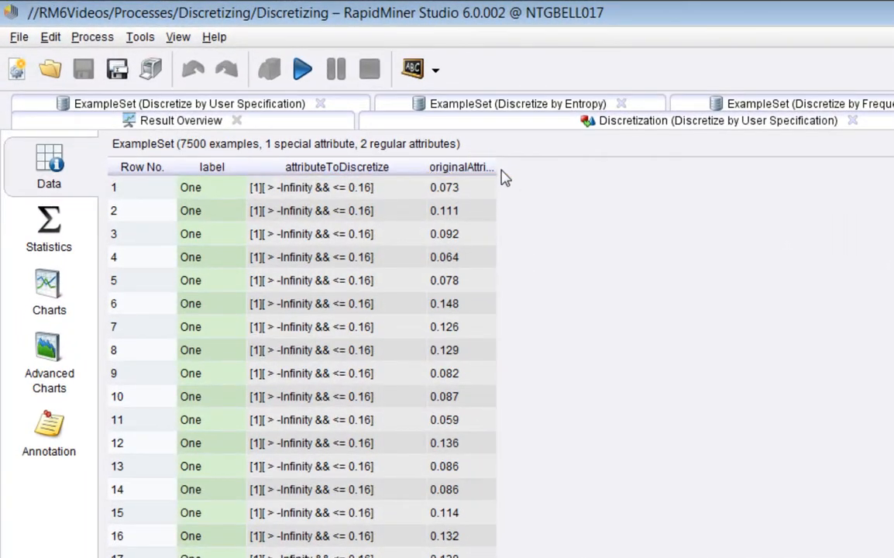
drag(496, 168, 644, 167)
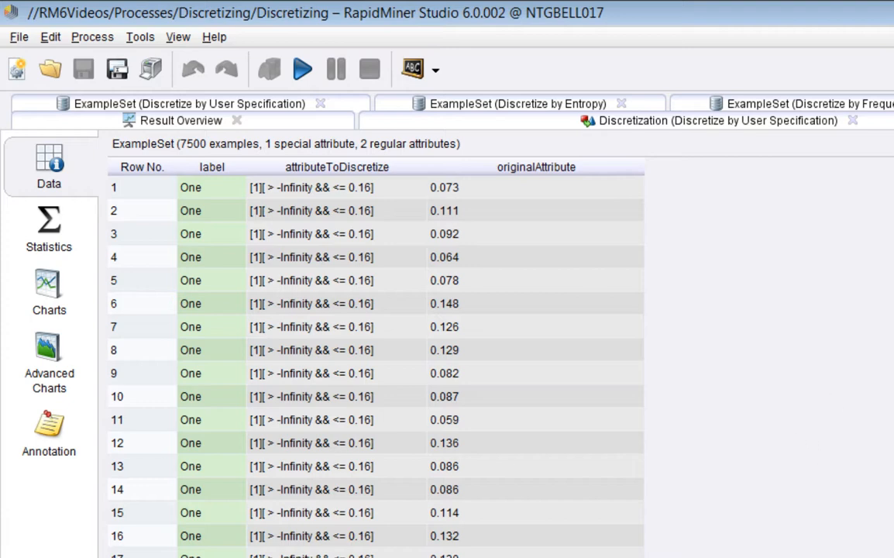
Return to the process design and remove the breakpoint from the Apply Model operator
click(822, 39)
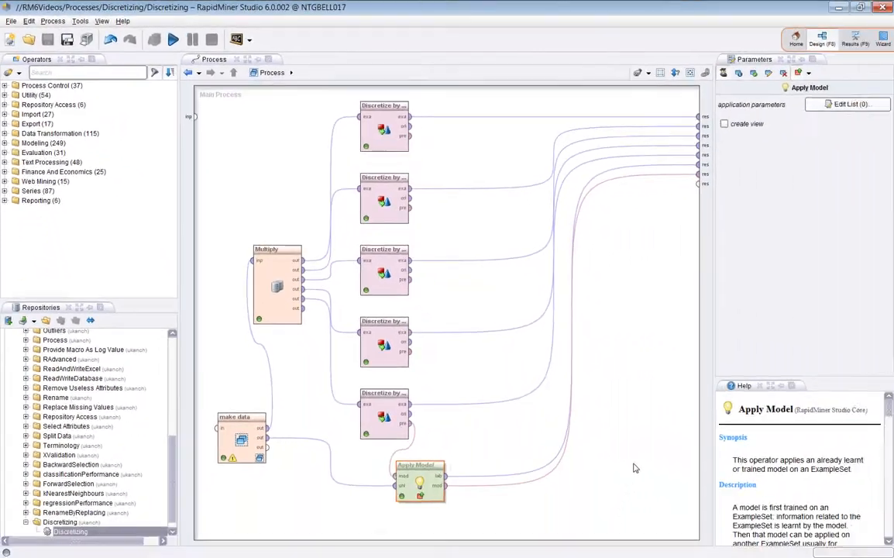
click(570, 467)
click(416, 475)
right_click(416, 475)
click(465, 503)
Review the class names and upper limits defined in the Discretize by User Specification operator, then close the list
click(380, 413)
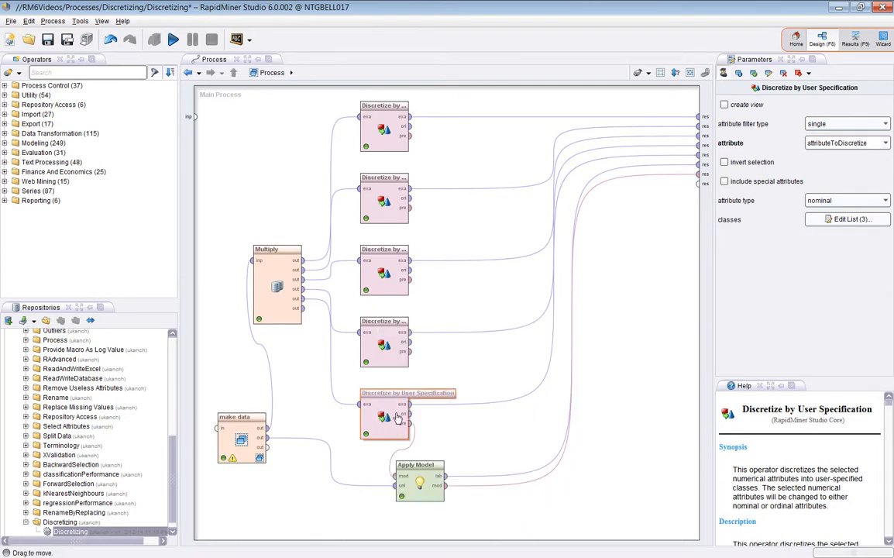
click(828, 220)
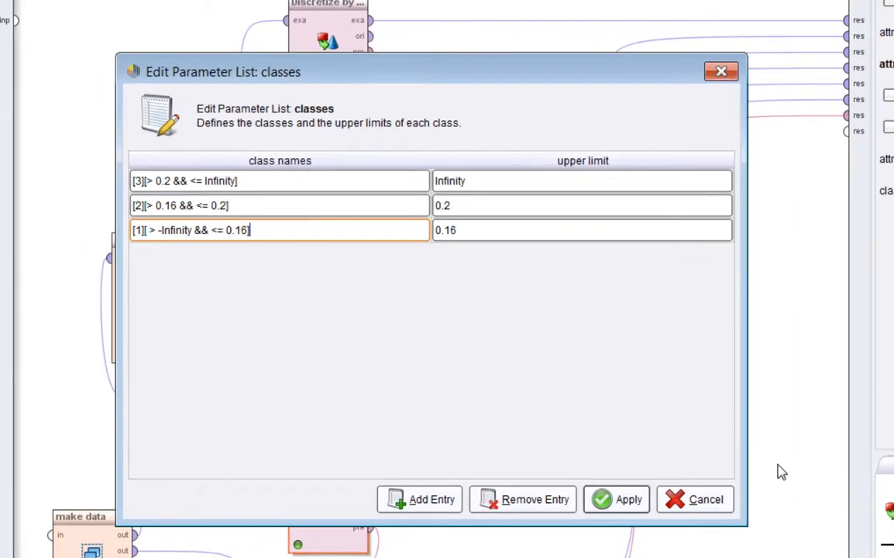
click(612, 501)
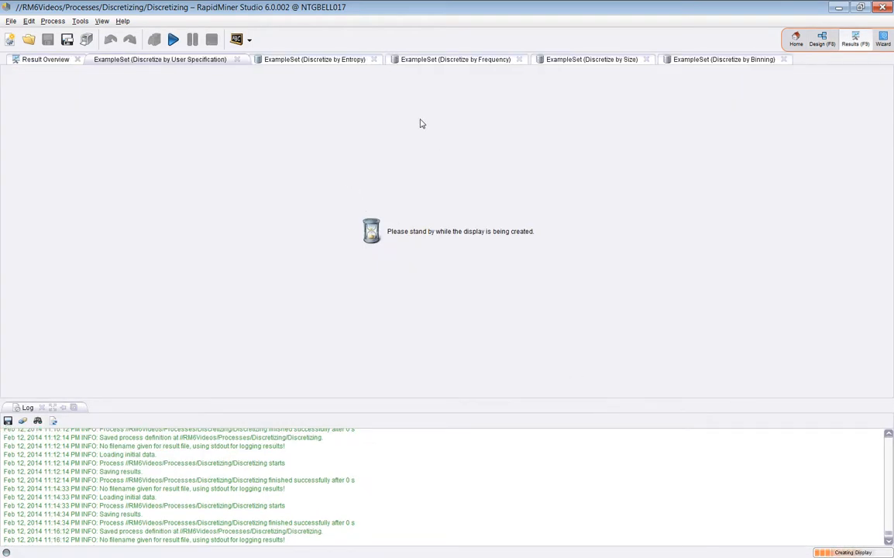
Show the Discretize by User Specification example set and widen its attributeToDiscretize and originalAttribute columns to fit
click(116, 59)
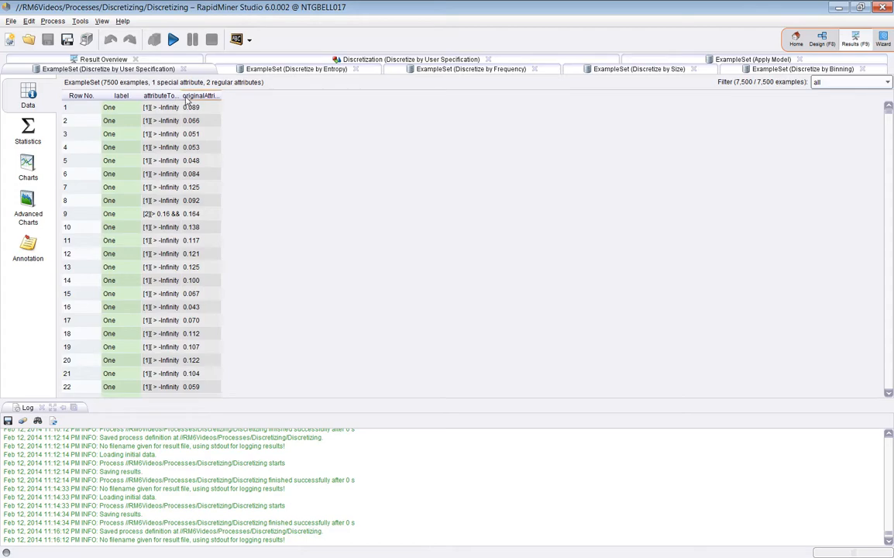
drag(184, 97, 235, 97)
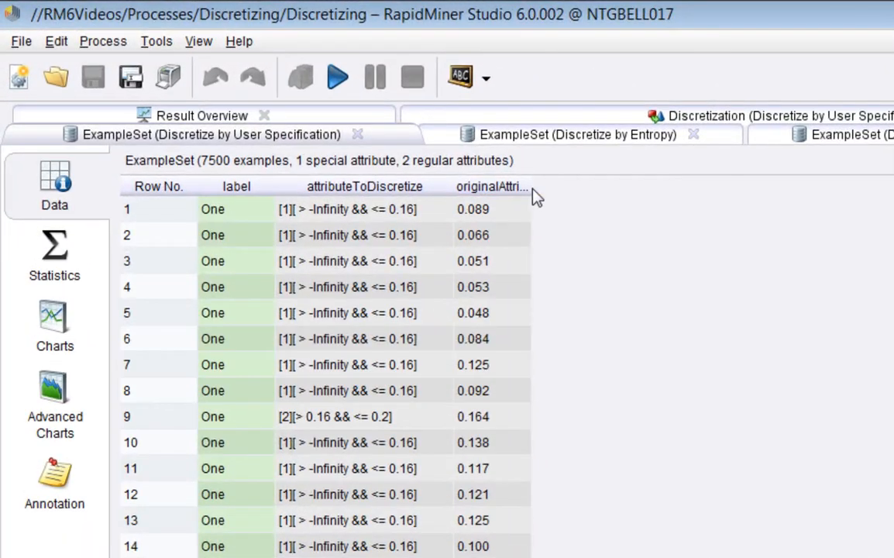
drag(533, 193, 746, 194)
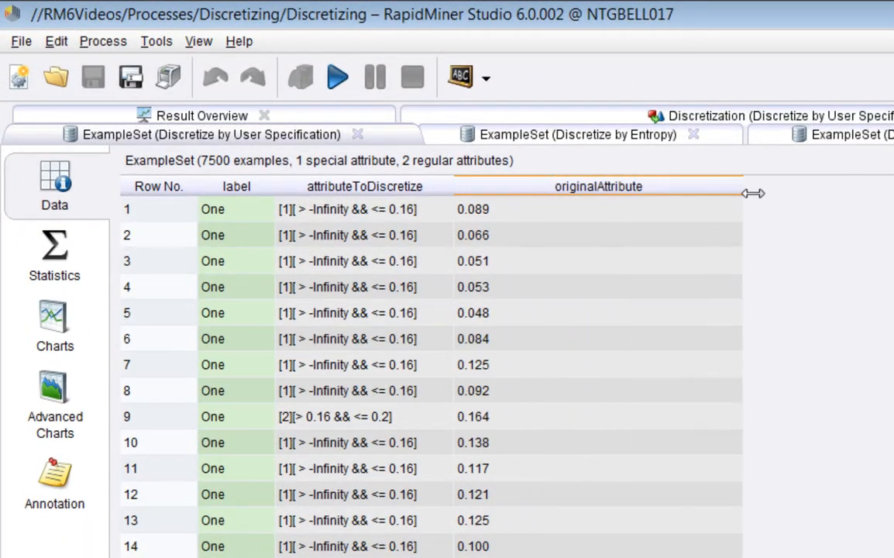
Sort the example set ascending by originalAttribute and highlight the attribute values of the two rows where class [2] changes to class [3]
click(670, 197)
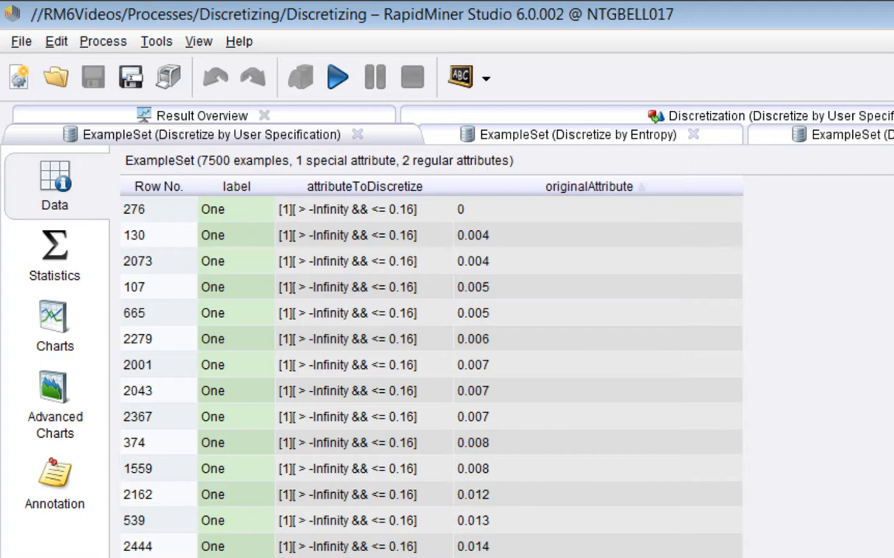
scroll(432, 372, down, 20)
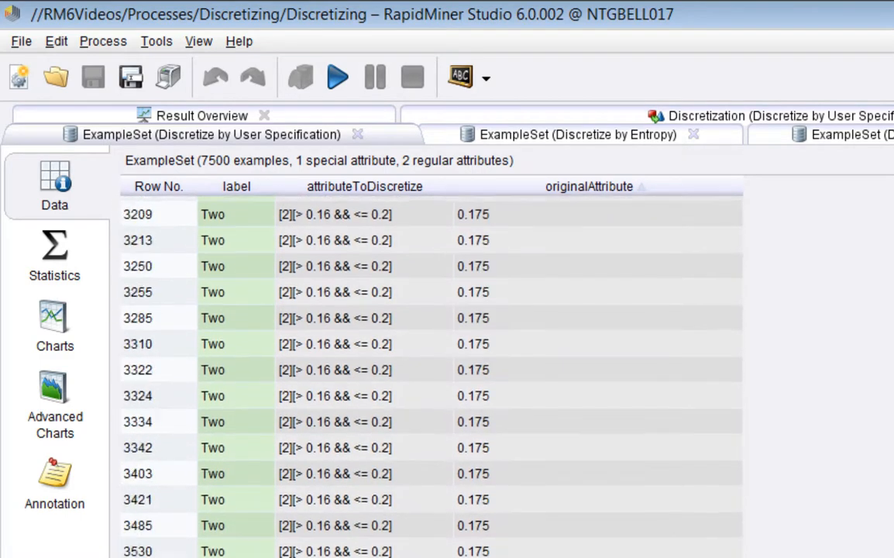
scroll(432, 372, down, 20)
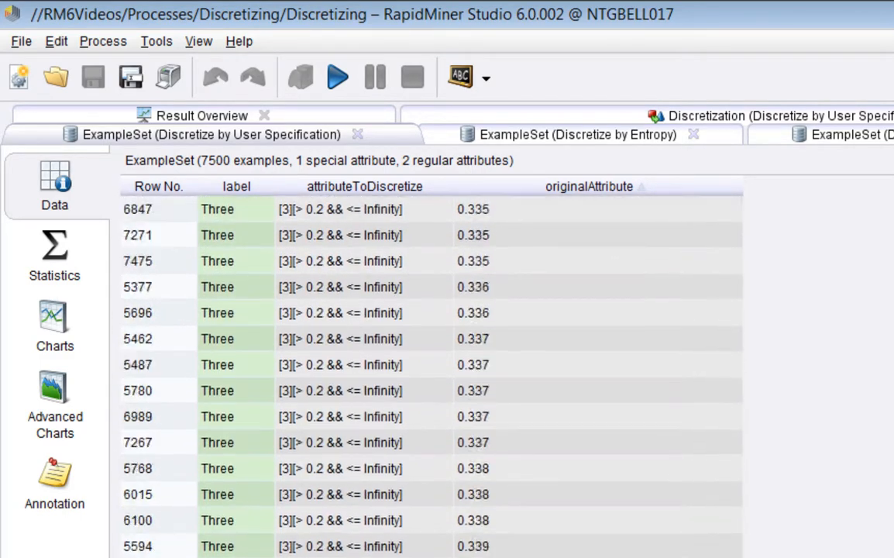
scroll(431, 372, down, 8)
scroll(431, 371, up, 20)
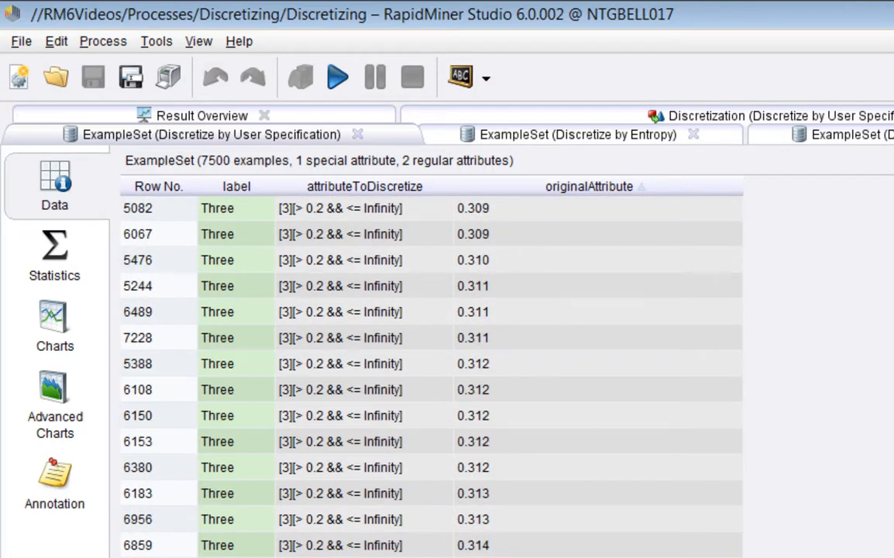
scroll(431, 372, up, 5)
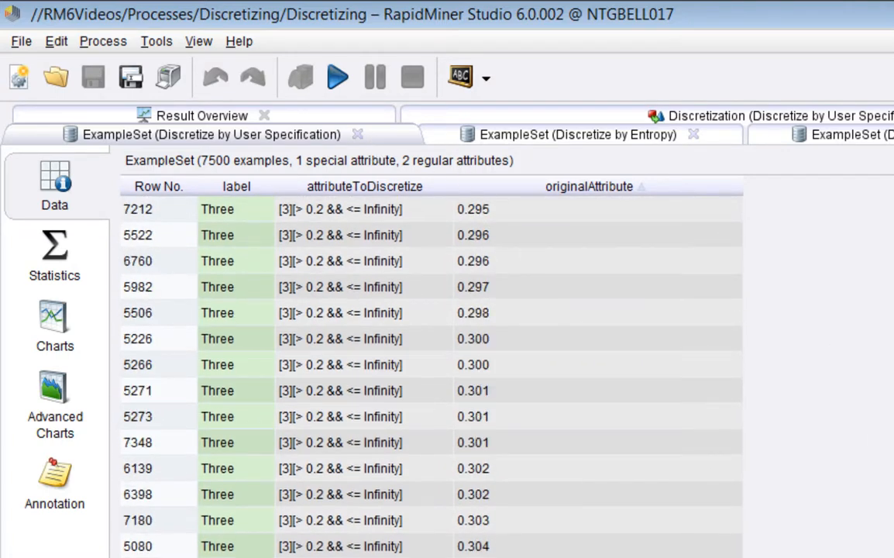
scroll(432, 372, up, 15)
scroll(431, 372, down, 4)
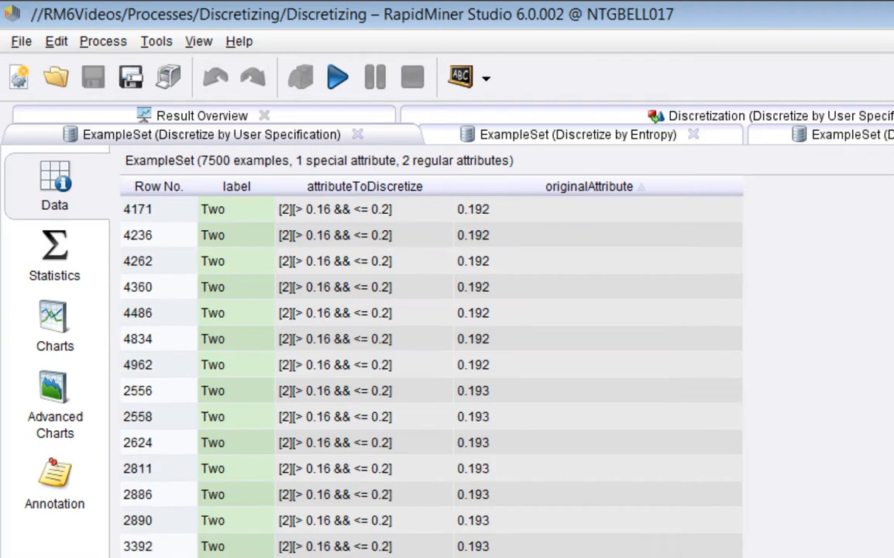
scroll(431, 372, down, 10)
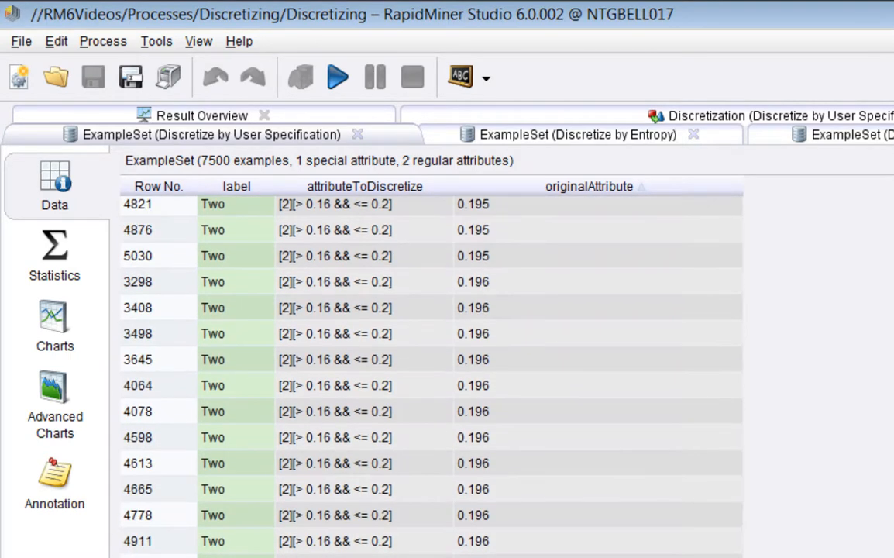
scroll(432, 372, down, 2)
scroll(432, 372, up, 1)
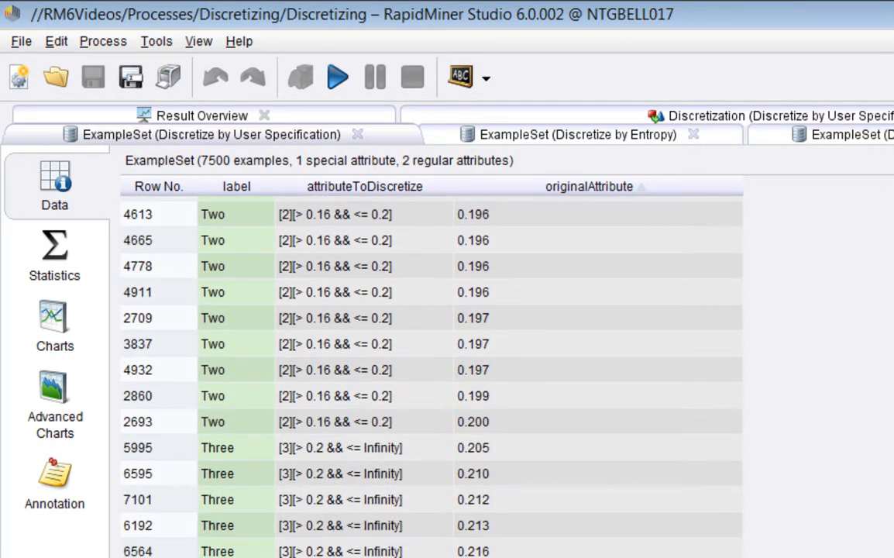
drag(405, 430, 462, 459)
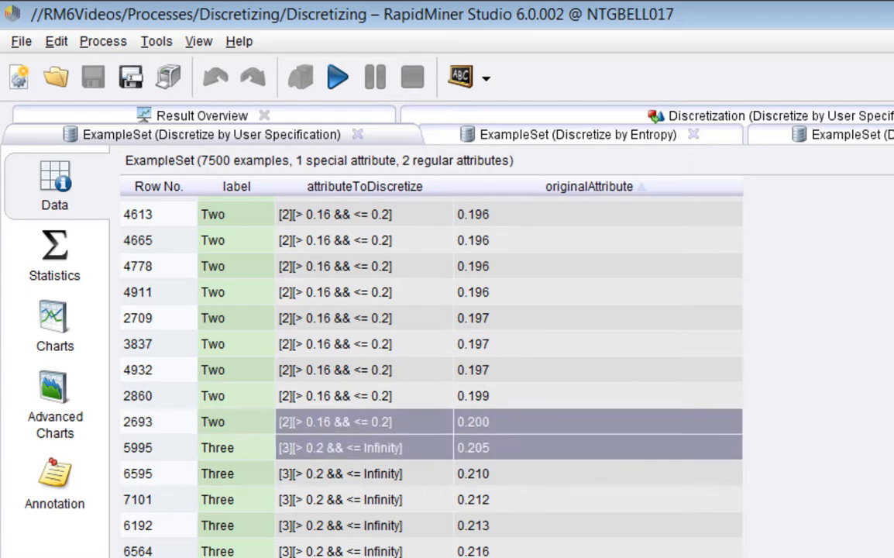